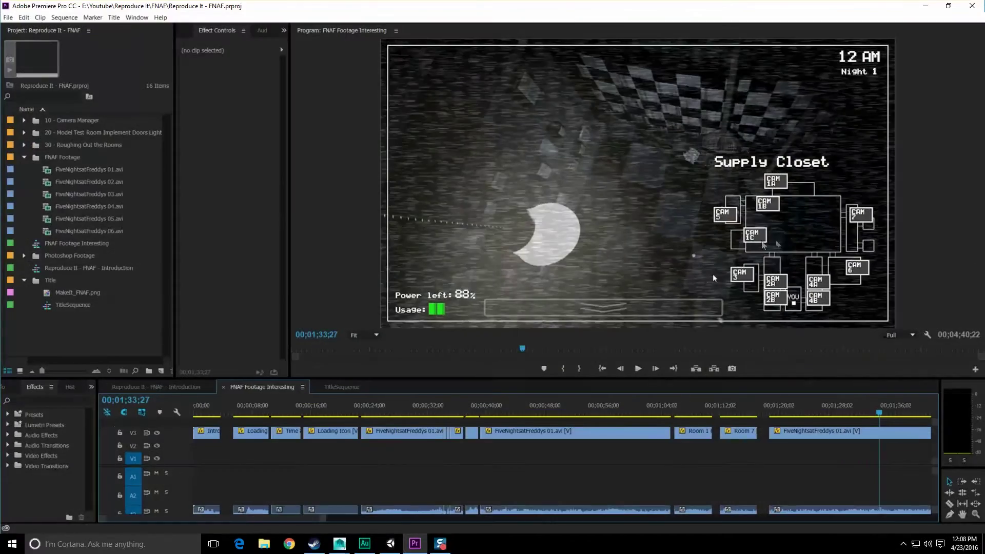
Scrub the reference footage back to the Pirate Cove view, switch to Unity and move Camera_7 onto the building at about X 6.9, Z -10.68.
drag(789, 412, 687, 420)
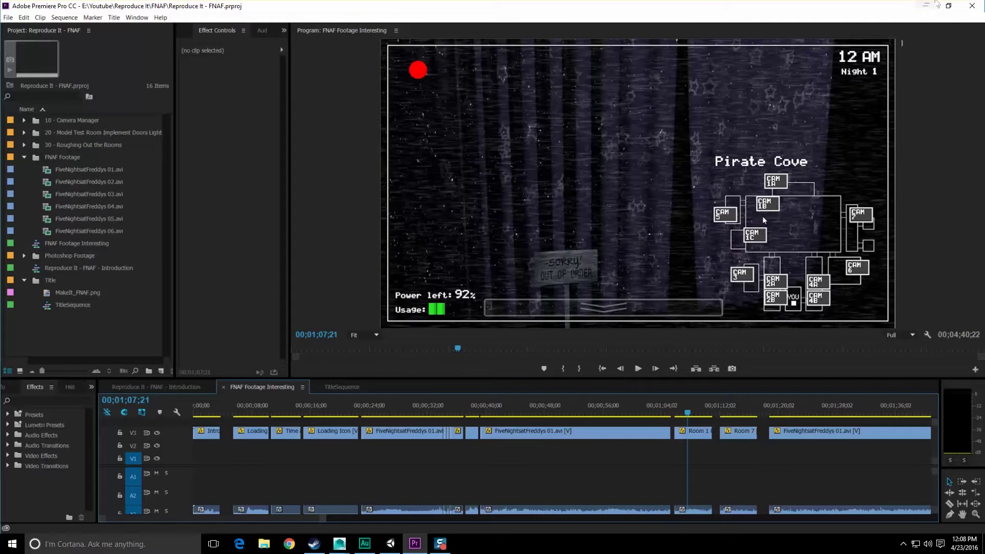
click(927, 7)
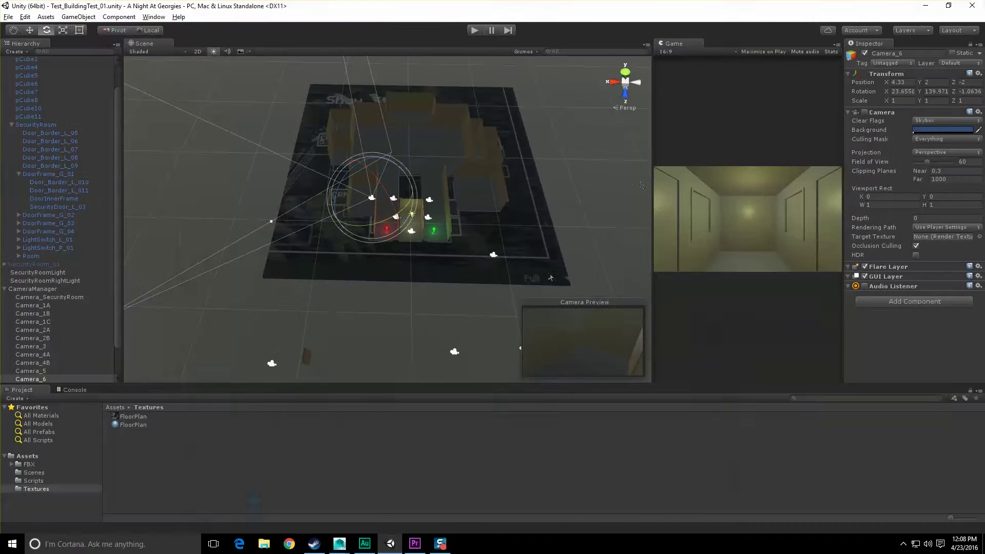
middle_drag(307, 353, 334, 319)
scroll(380, 291, down, 3)
click(324, 281)
key(w)
scroll(336, 283, up, 3)
scroll(335, 283, up, 2)
drag(310, 343, 388, 129)
key(f)
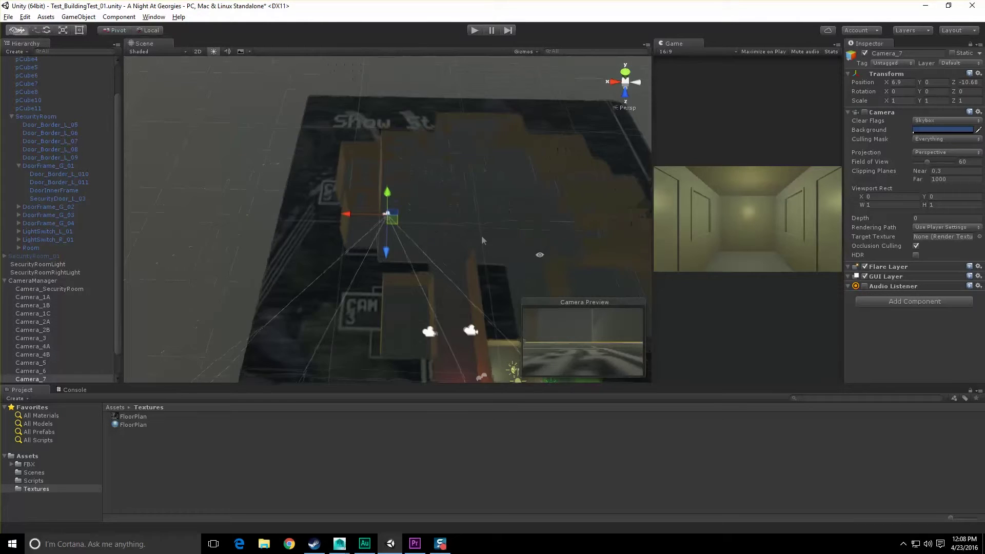
Rotate Camera_7 to about 125° around Y and move it to about X 6.72, Z -7.59.
alt+drag(513, 236, 366, 241)
scroll(376, 239, up, 5)
scroll(383, 239, up, 2)
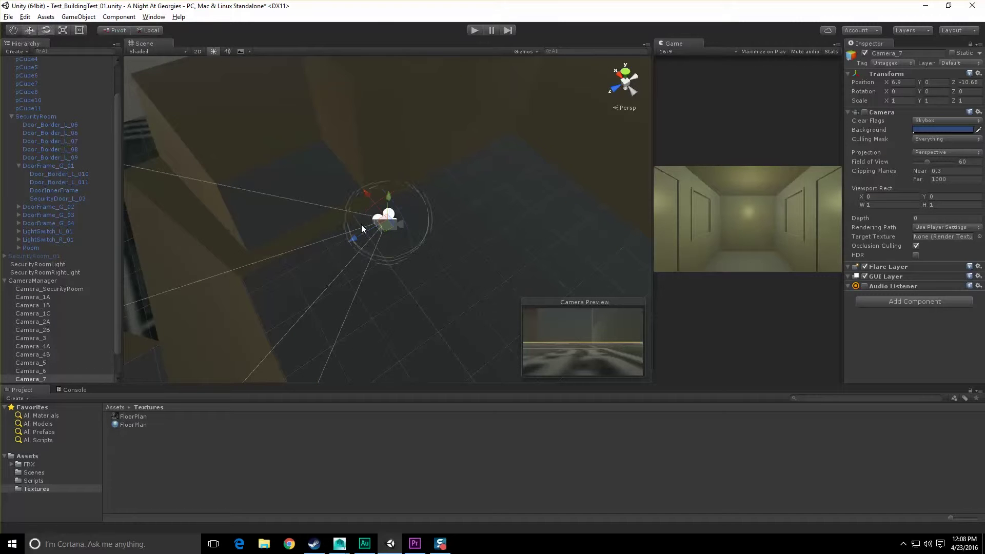
drag(394, 255, 207, 241)
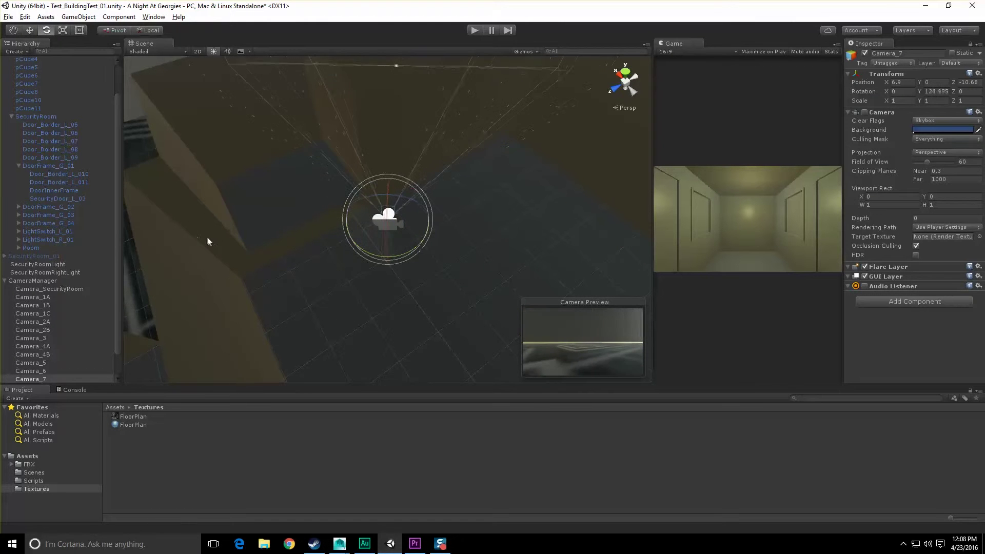
drag(396, 227, 287, 271)
key(f)
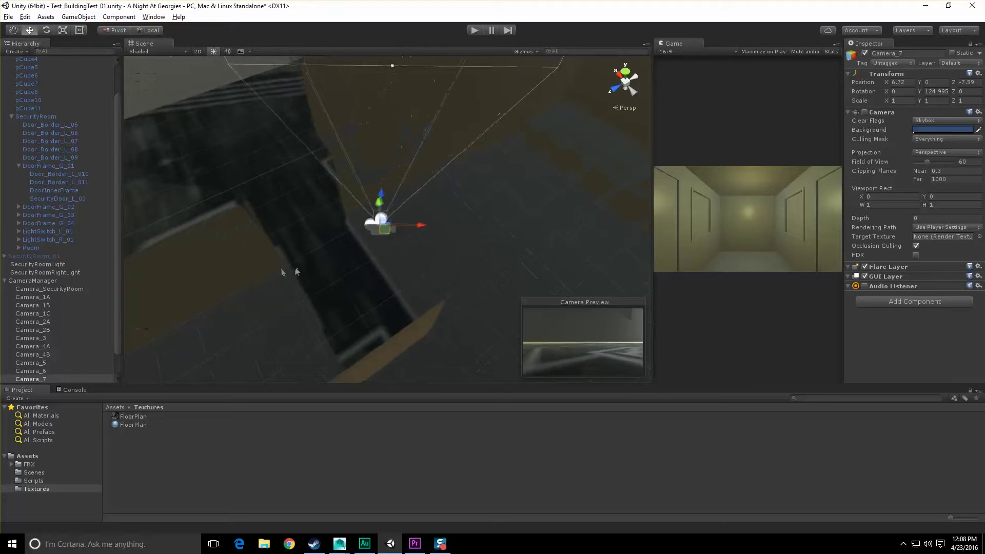
Raise Camera_7 to about Y 2.73, tilt it downward about 14.35° and shift it to about X 6.47, Z -7.37.
drag(389, 200, 390, 118)
key(f)
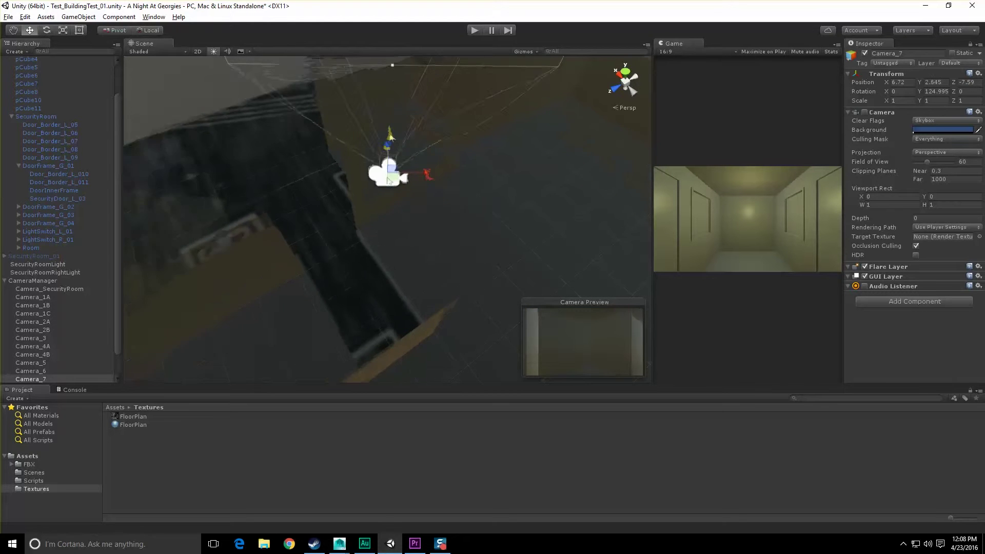
key(e)
drag(390, 215, 393, 192)
key(w)
alt+drag(422, 225, 398, 234)
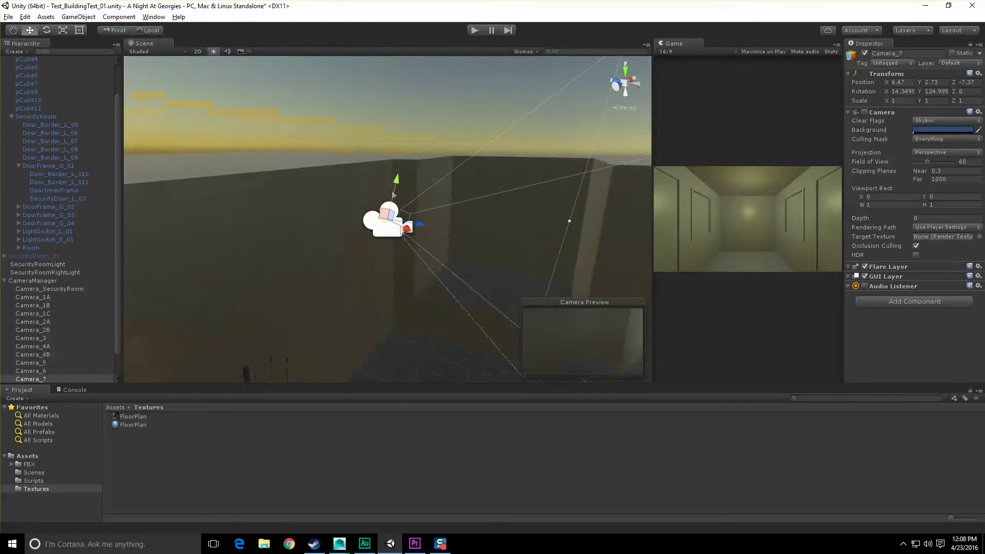
Lower Camera_7 and shift it to about X 6.94, Y 2.26, Z -7.56, checking the reference footage in Premiere Pro.
scroll(398, 233, up, 3)
drag(387, 182, 387, 209)
key(f)
click(423, 543)
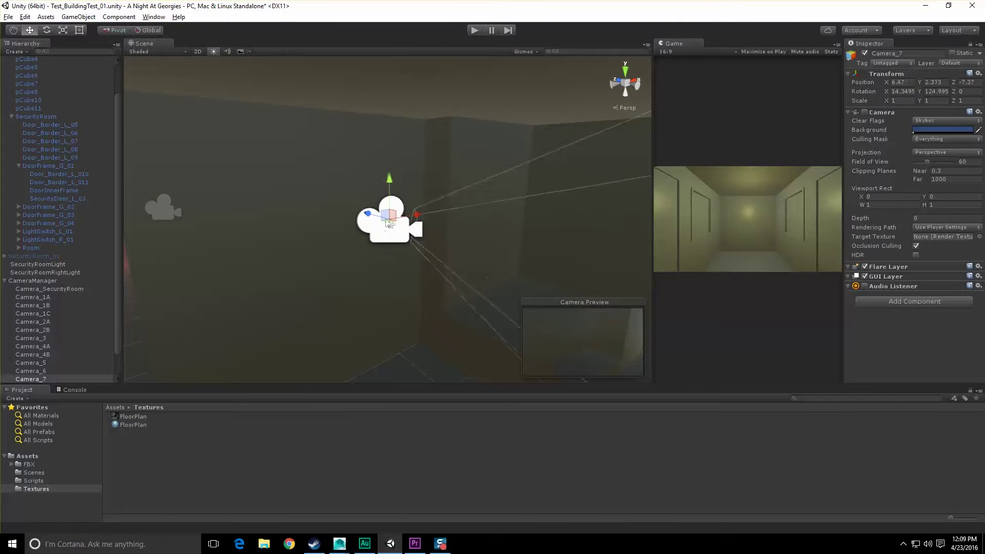
drag(386, 220, 461, 284)
drag(392, 226, 416, 214)
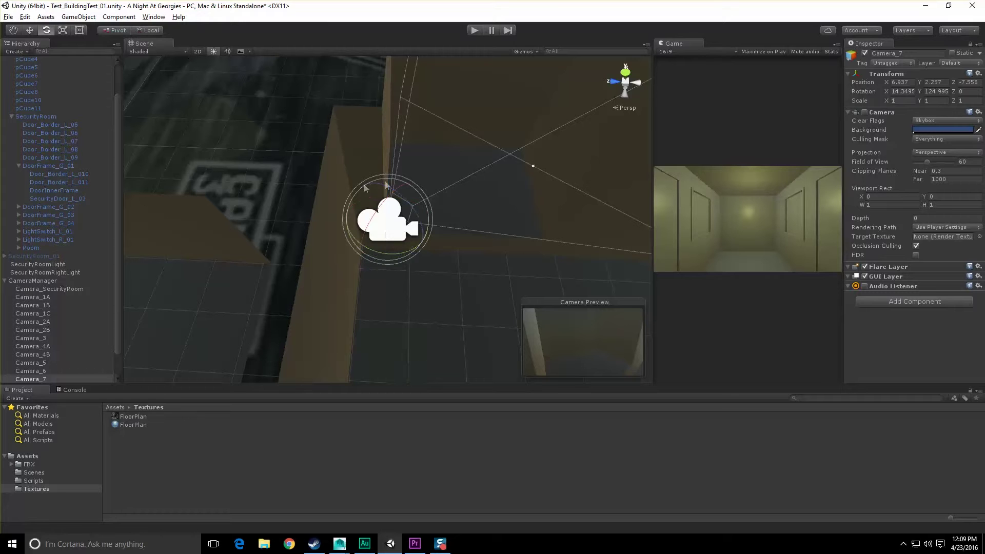
Tilt Camera_7 downward to about 26° around X and lower it slightly to about Y 2.19.
drag(389, 202, 322, 132)
click(160, 32)
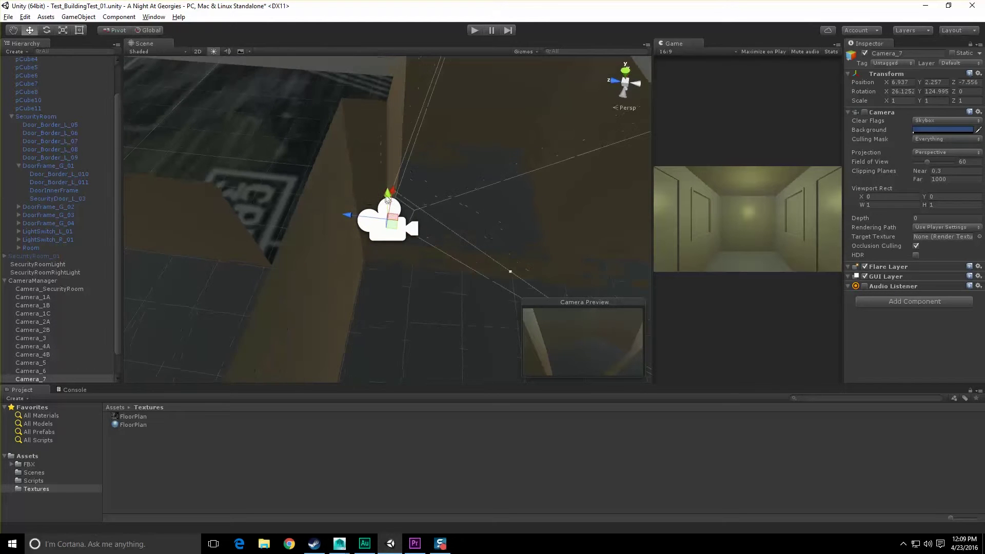
mouse_move(388, 199)
mouse_down()
mouse_move(389, 213)
mouse_move(388, 195)
mouse_up()
alt+drag(387, 195, 454, 226)
alt+drag(541, 290, 517, 267)
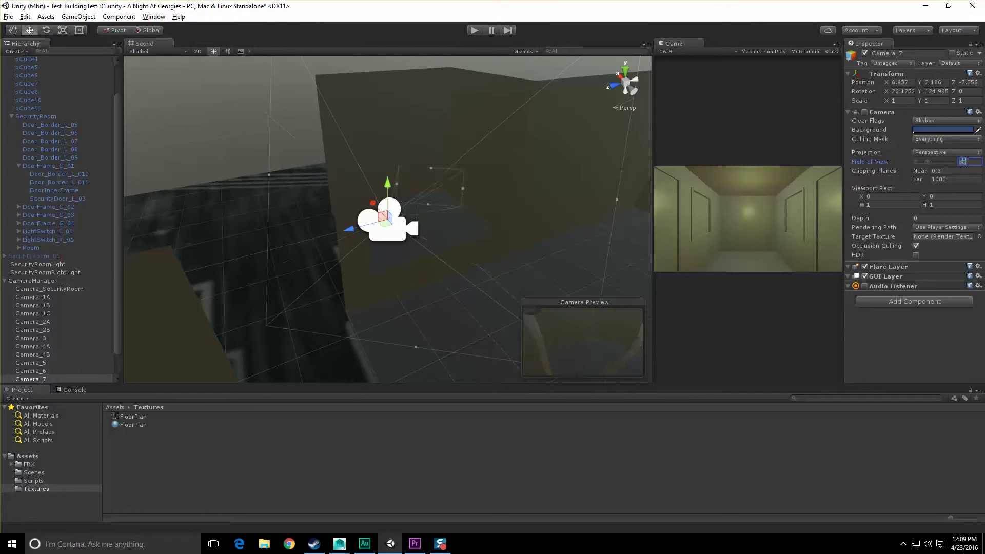
Set Camera_7's field of view to 65 and position the camera at about X 6.75, Y 2.19, Z -7.81.
text(70)
alt+drag(488, 227, 390, 264)
drag(387, 229, 370, 194)
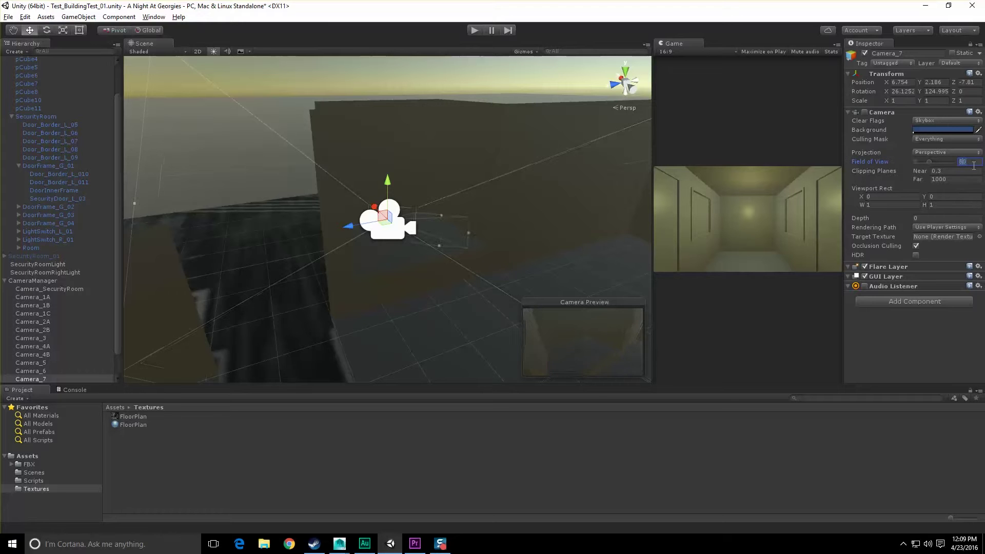
alt+drag(569, 201, 384, 227)
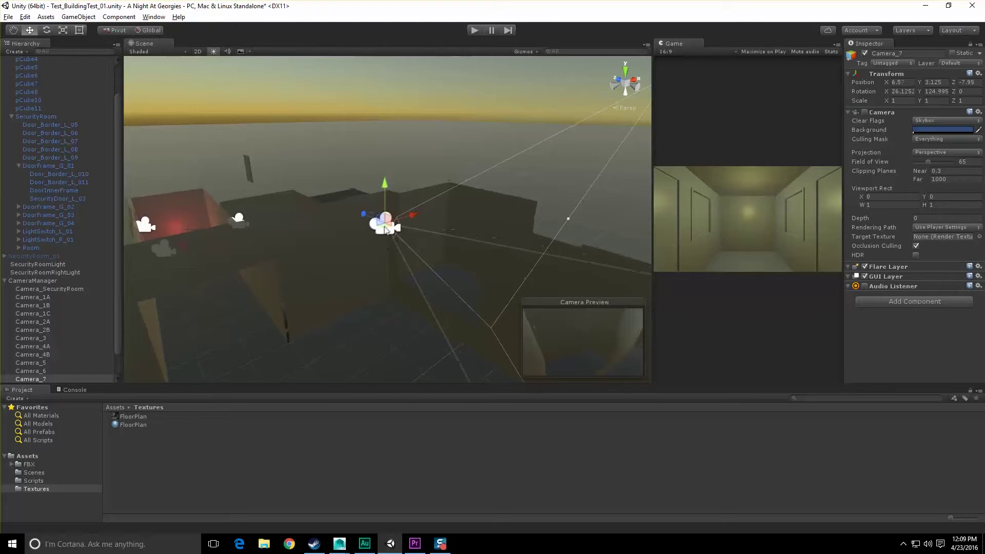
key(ctrl+z)
Inspect the building's rooms around Camera_7 and compare them with the Dining Area and Restrooms views in Premiere Pro's reference footage.
alt+drag(376, 288, 473, 230)
alt+drag(379, 184, 414, 265)
click(443, 229)
mouse_move(453, 298)
alt+mouse_down()
mouse_move(454, 309)
mouse_move(457, 300)
alt+mouse_up()
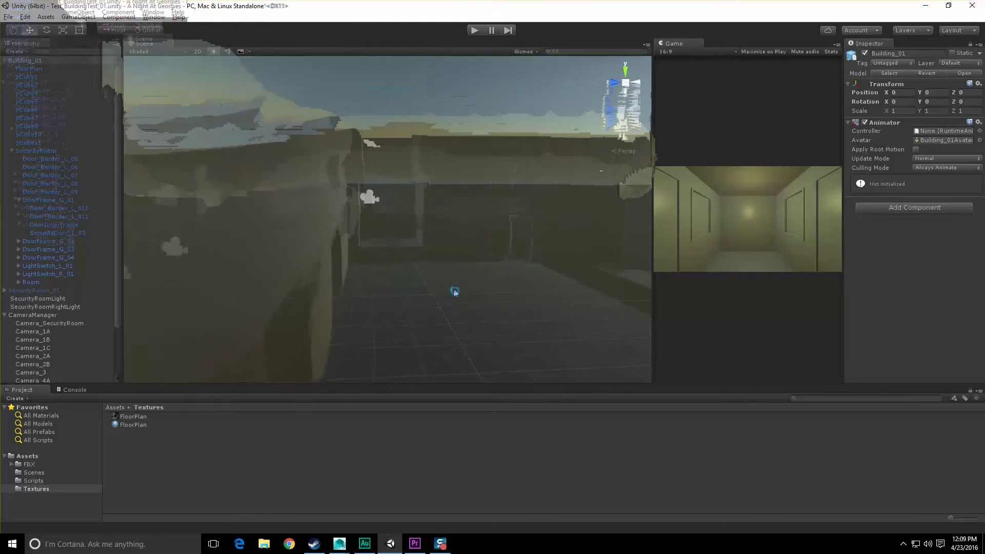
alt+drag(456, 291, 464, 272)
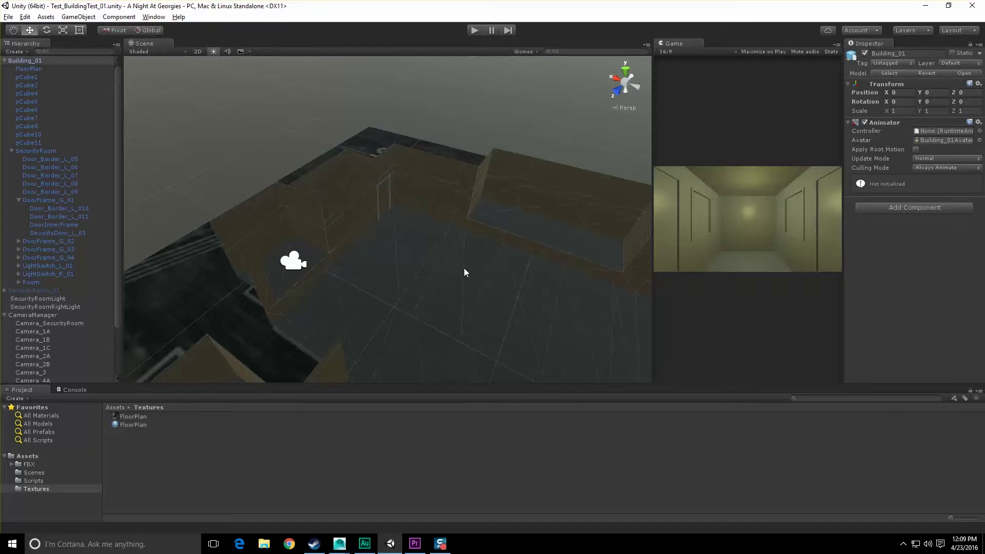
click(415, 542)
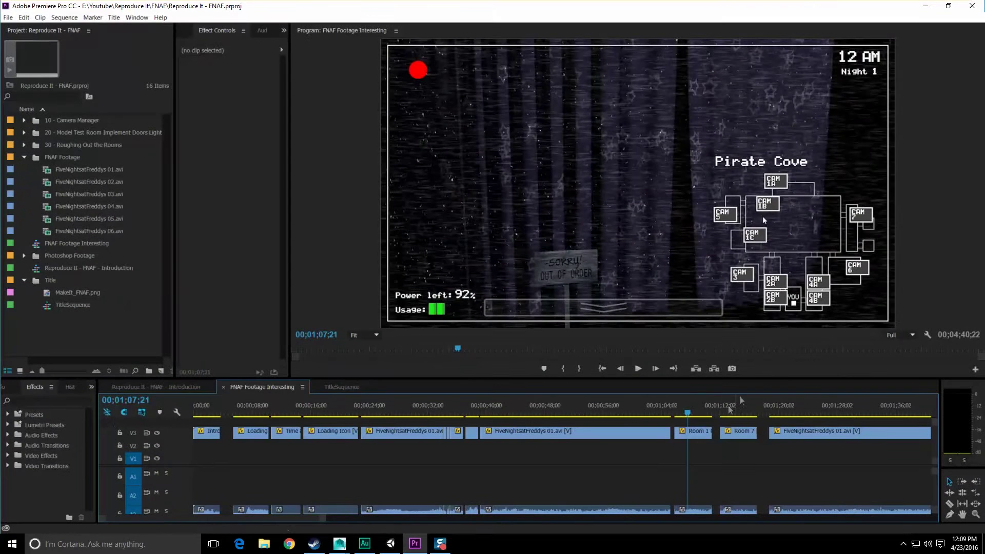
drag(687, 414, 614, 403)
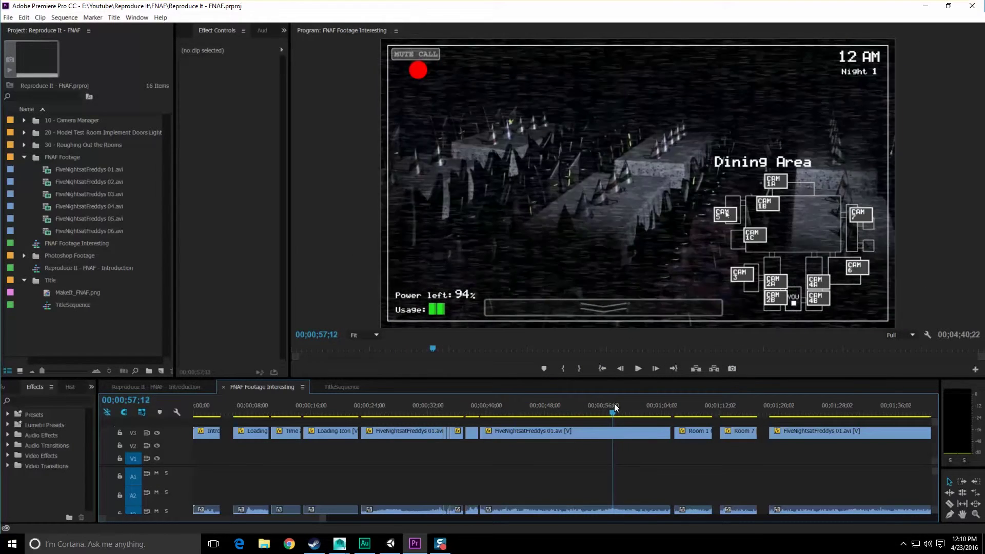
click(730, 404)
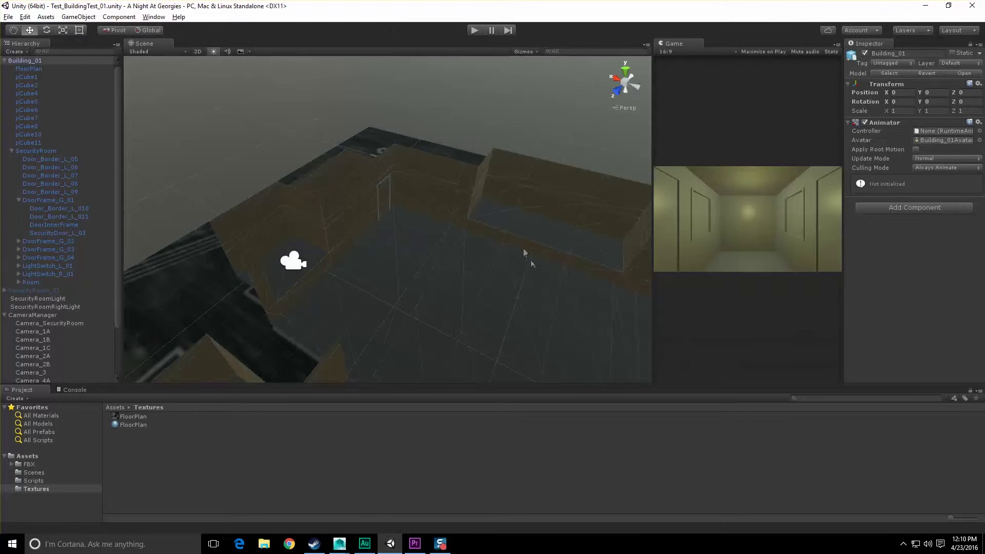
Switch to Unity and move Camera_1A from outside the floor plan to the show stage area, at about X 0.5, Z -16.9.
alt+drag(528, 257, 537, 295)
scroll(496, 279, down, 5)
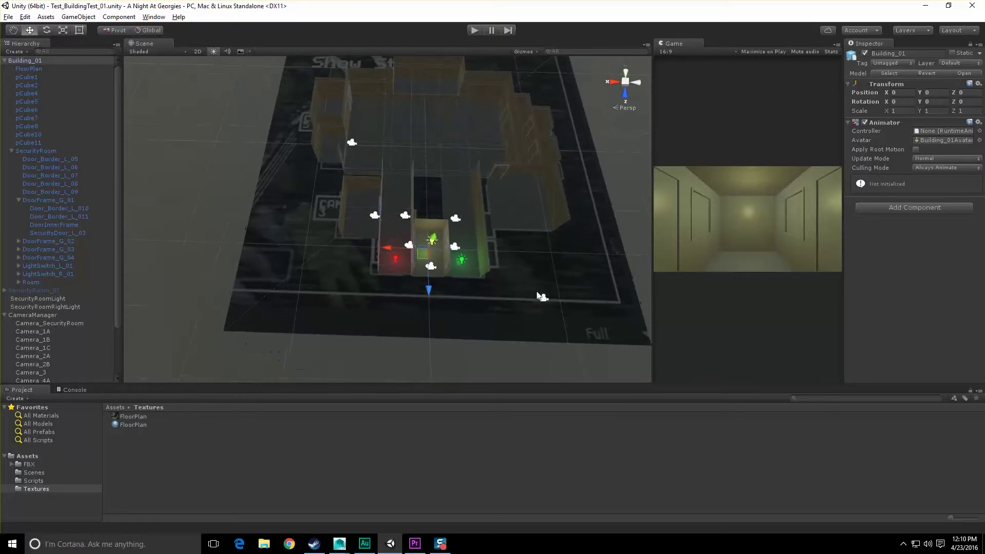
click(540, 296)
scroll(533, 297, down, 8)
middle_drag(442, 287, 442, 178)
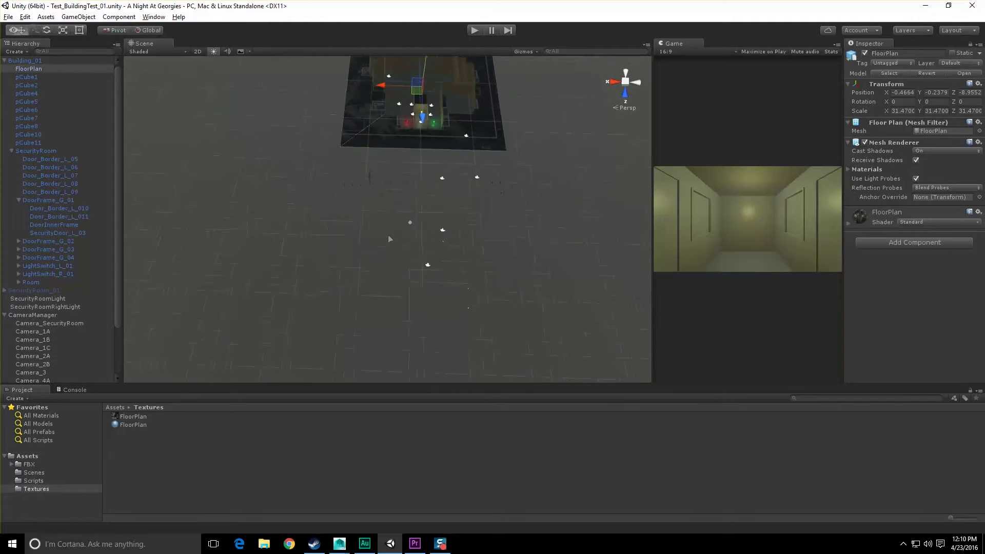
click(425, 262)
middle_drag(418, 249, 422, 301)
alt+drag(425, 301, 416, 100)
Switch to Premiere Pro, scrub the reference footage to the Show Stage view and return to Unity.
click(418, 543)
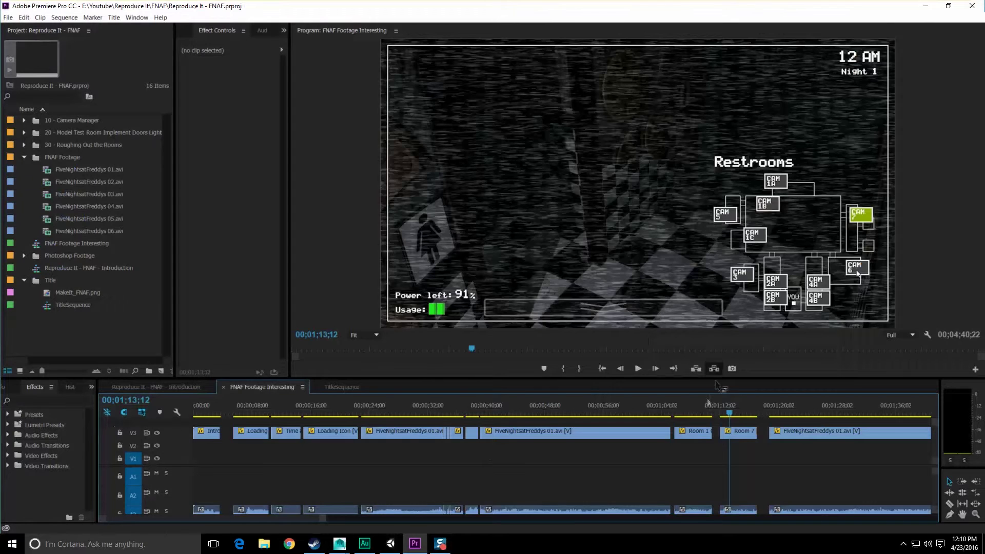
drag(708, 408, 517, 411)
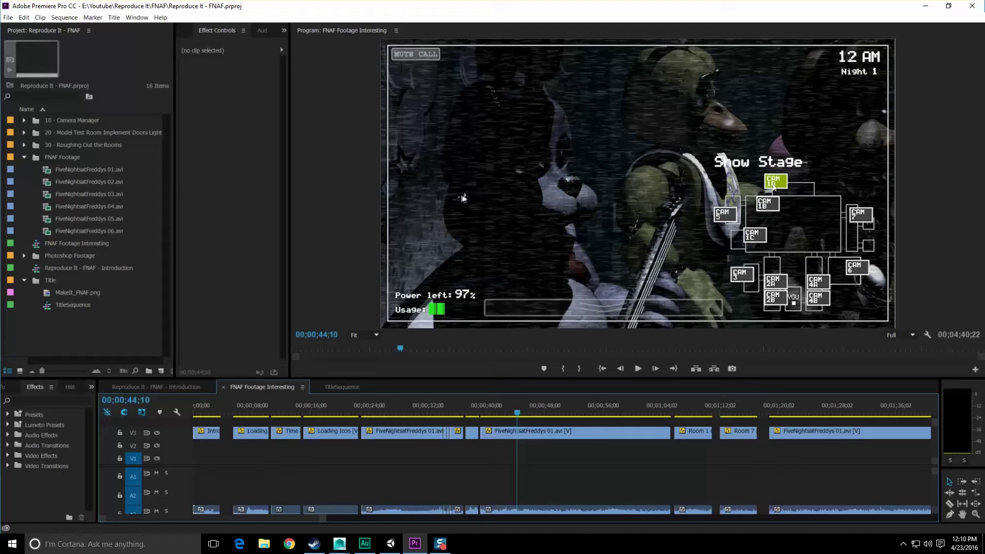
click(926, 6)
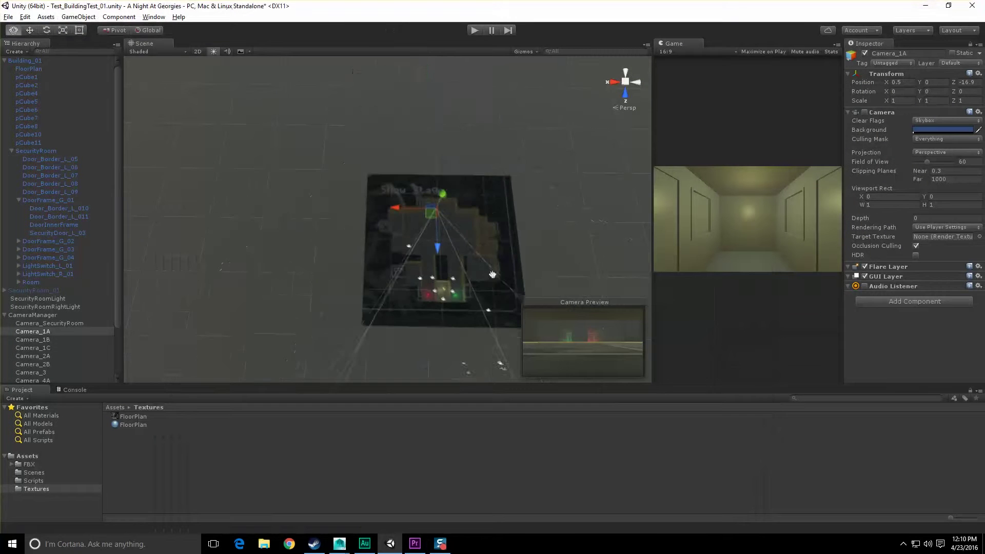
Raise Camera_1A above the stage room floor and shift it to about X 2.79, Y 2.84, Z -16.78.
alt+drag(458, 254, 409, 207)
scroll(409, 210, up, 4)
middle_drag(408, 210, 388, 232)
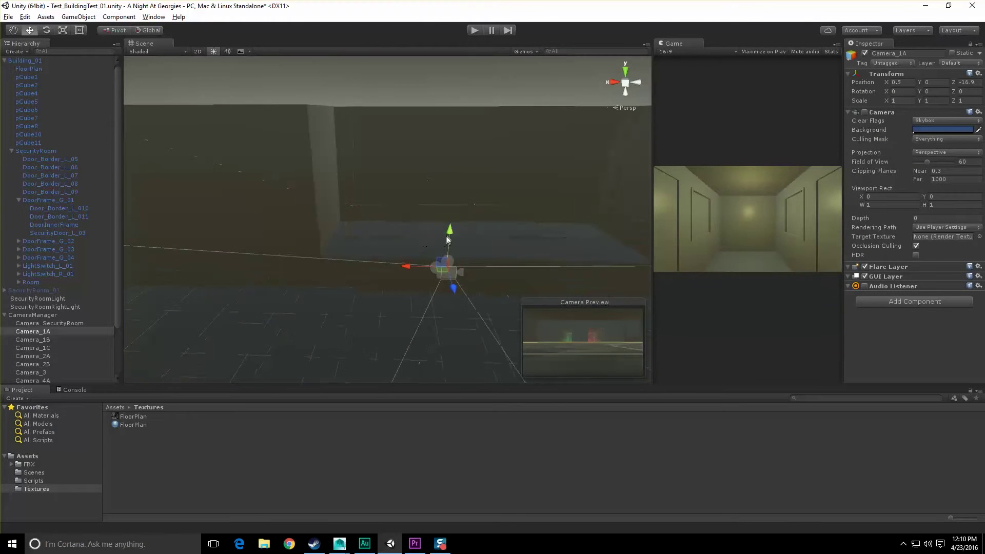
drag(447, 239, 462, 136)
Check the Show Stage angle in Premiere Pro, and in Unity rotate Camera_1A to face the stage and lower it to about Y 2.52.
click(415, 544)
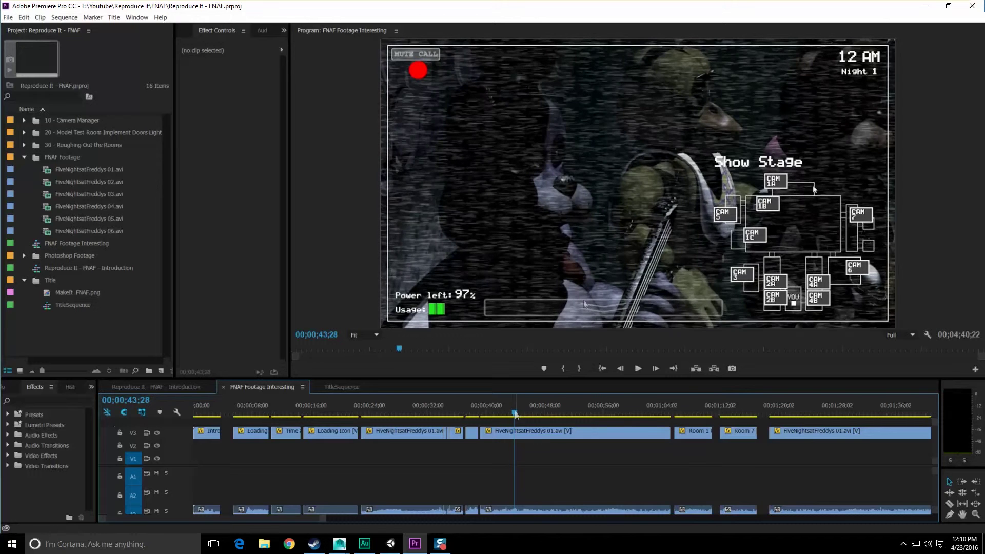
click(927, 6)
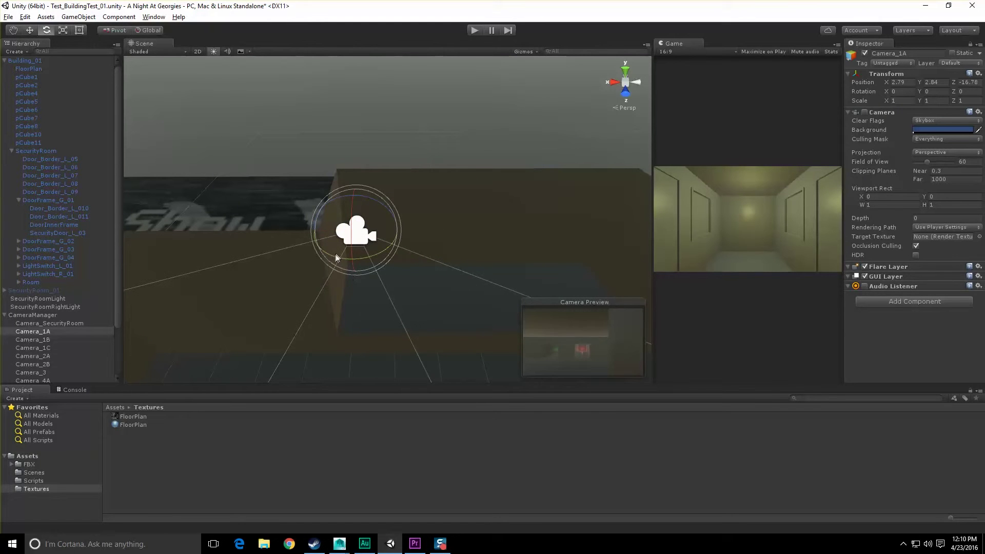
drag(337, 258, 412, 270)
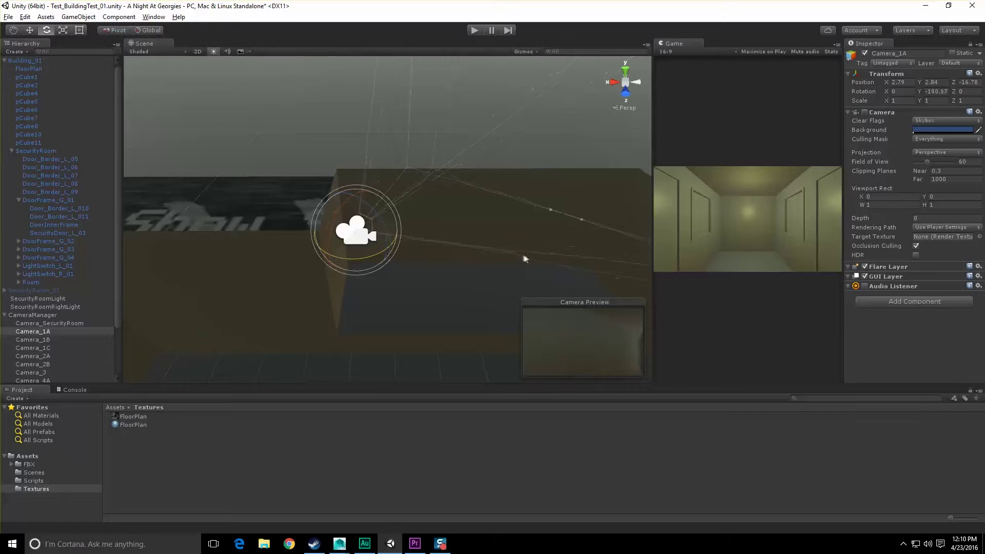
middle_drag(468, 276, 459, 164)
key(w)
mouse_move(349, 71)
mouse_down()
mouse_move(352, 100)
mouse_move(352, 85)
mouse_up()
Switch to Premiere Pro, scrub the Show Stage footage to 00;00;46;28 to compare the camera's pan, and return to Unity.
click(413, 544)
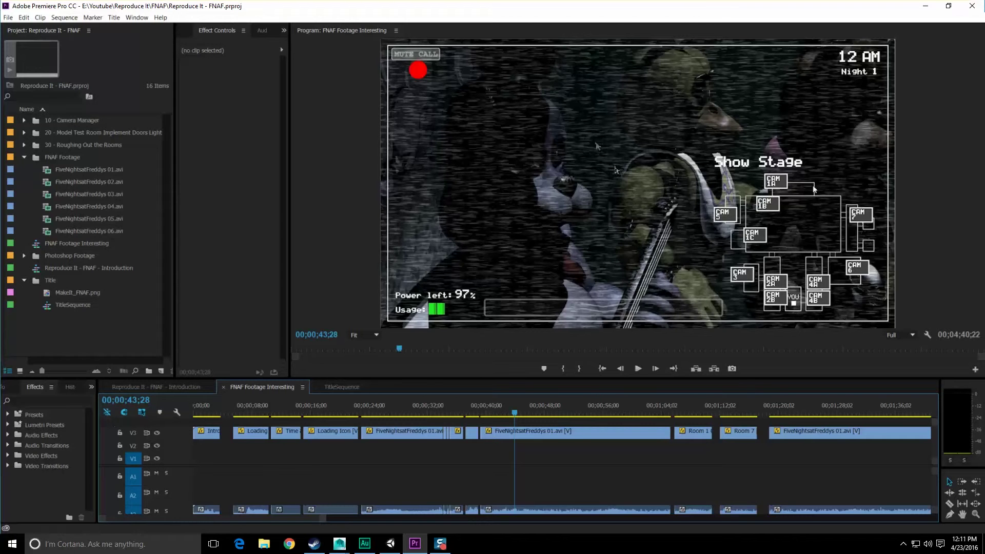
drag(515, 413, 537, 416)
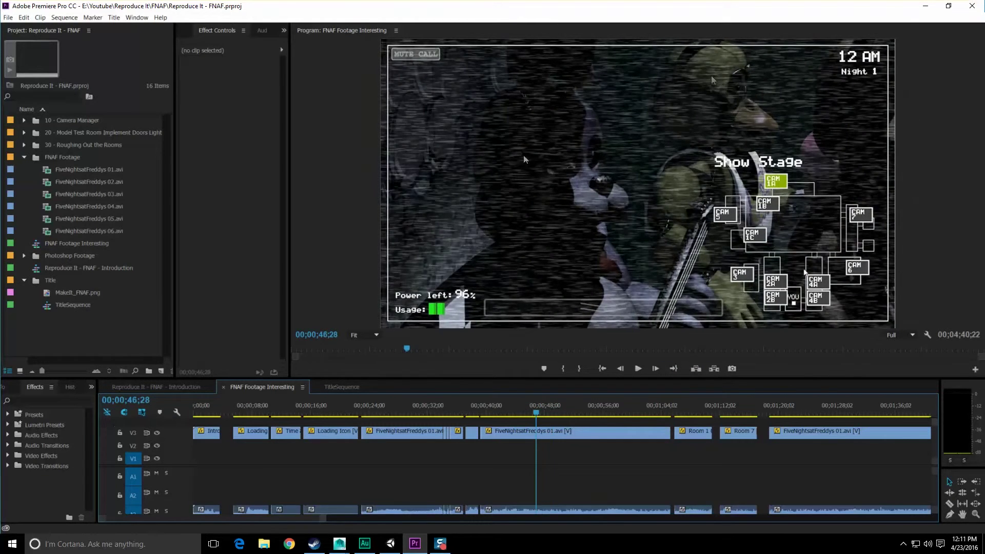
click(925, 7)
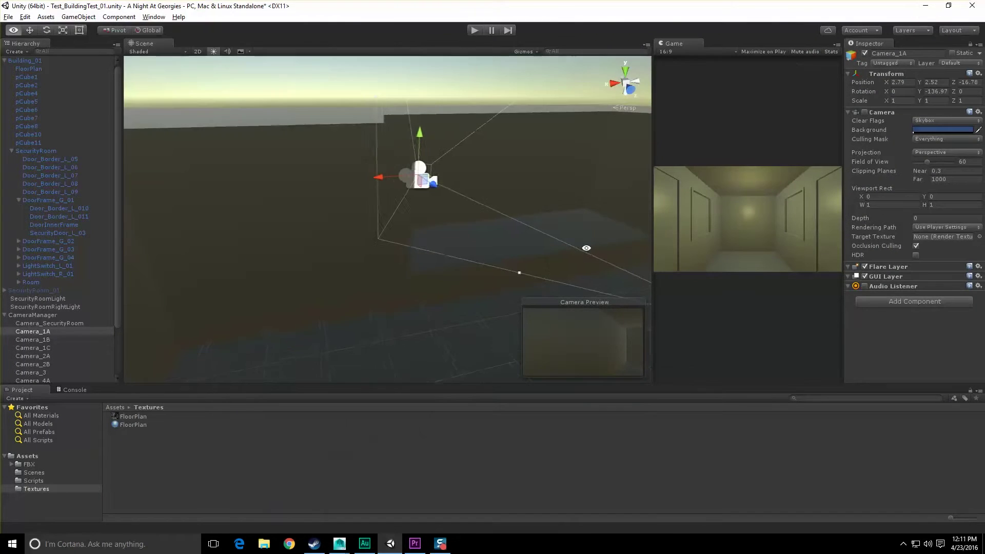
Rotate Camera_1A to about -128° around Y and lower it to about Y 2.28.
alt+drag(434, 204, 393, 245)
scroll(418, 259, down, 5)
key(e)
key(w)
key(f)
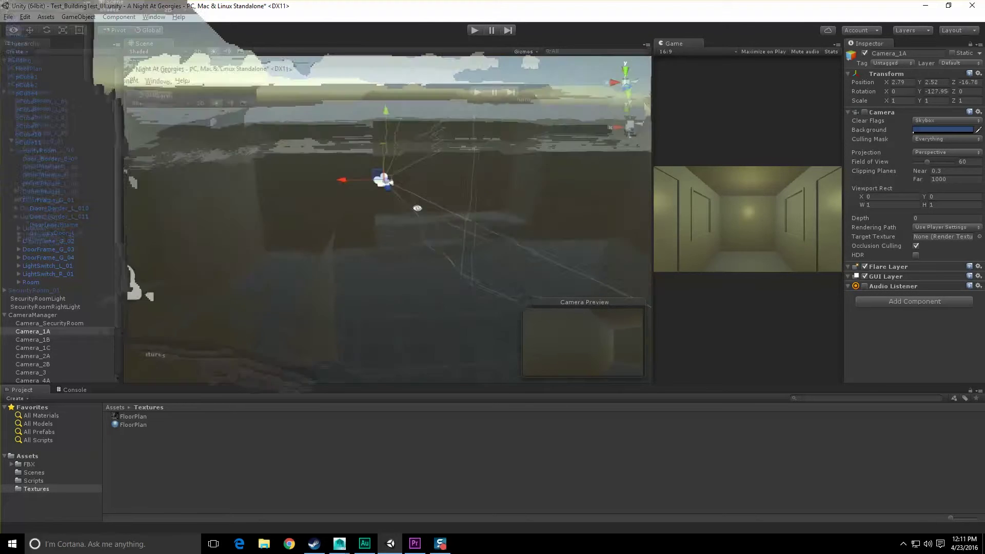
drag(383, 125, 332, 242)
scroll(472, 268, down, 5)
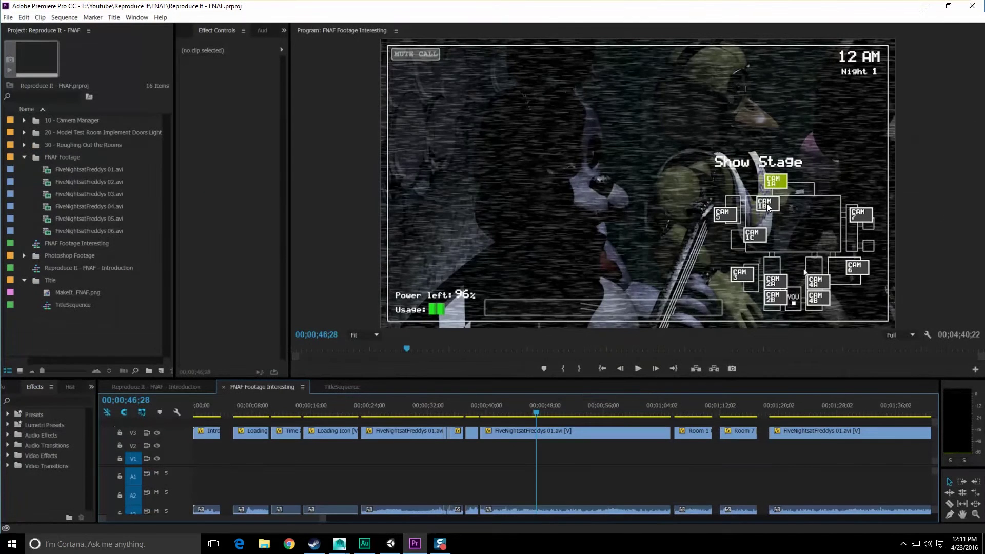
Scrub the Premiere Pro footage to the Dining Area view at 00;00;50;20, and in Unity move Camera_1C near the stage at about X 3.39, Z -17.25.
drag(547, 409, 563, 411)
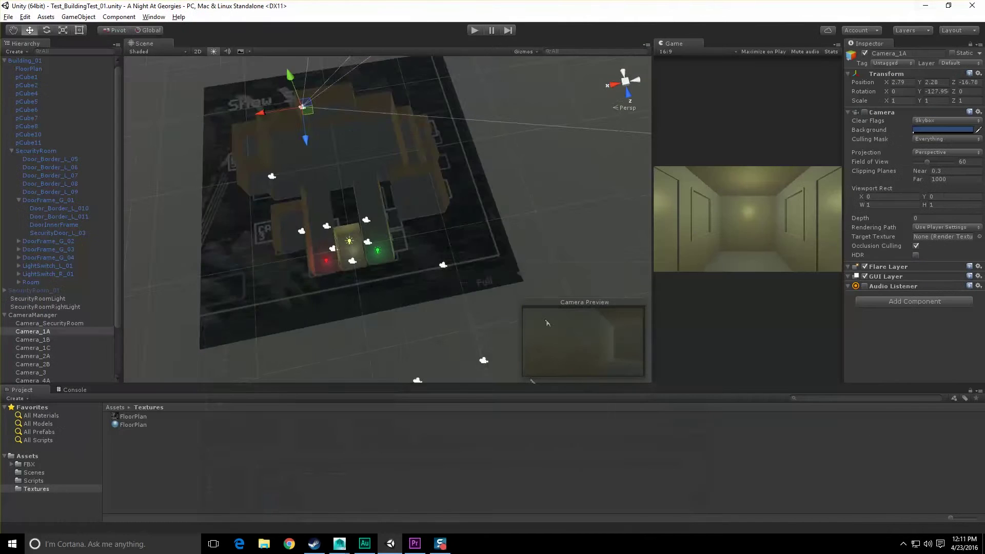
alt+drag(435, 241, 421, 233)
scroll(442, 310, down, 4)
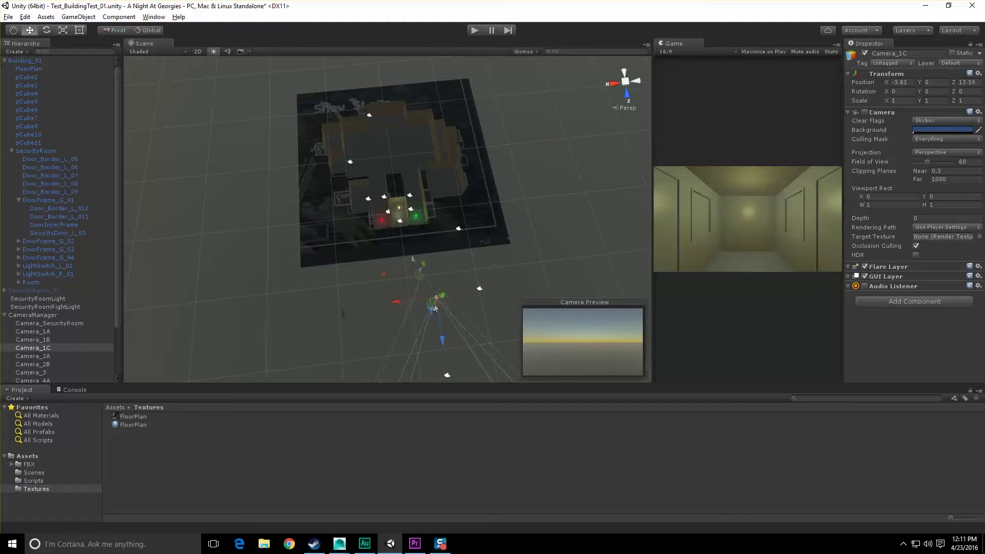
drag(435, 308, 365, 132)
click(416, 545)
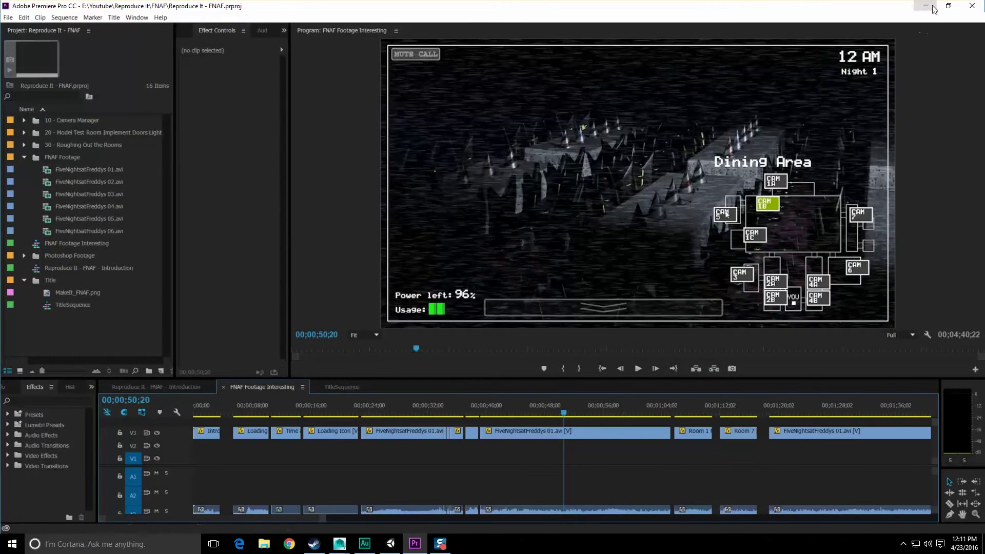
click(932, 9)
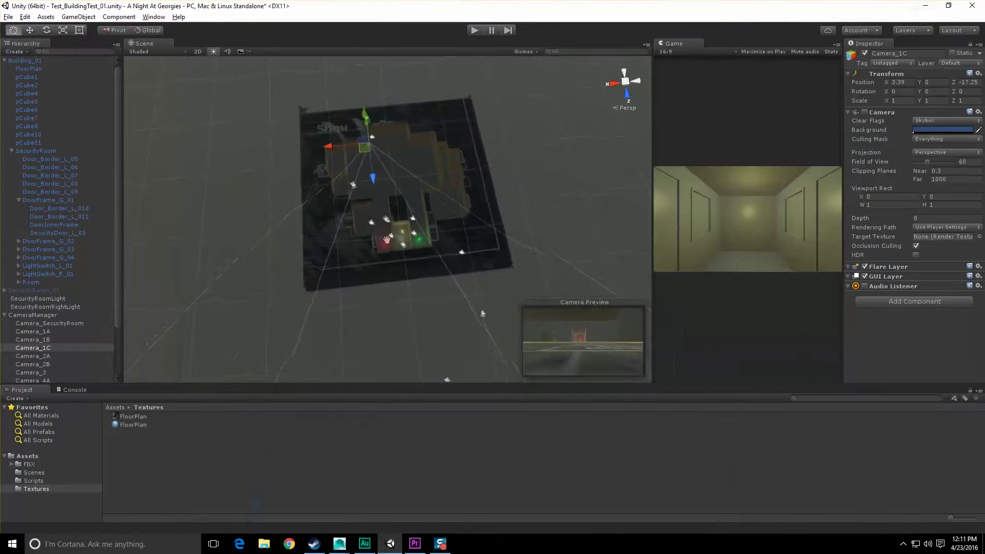
Raise Camera_1C above the dining area and shift it to about X 3.66, Y 3.1, Z -15.33.
scroll(482, 313, up, 6)
alt+drag(287, 259, 489, 259)
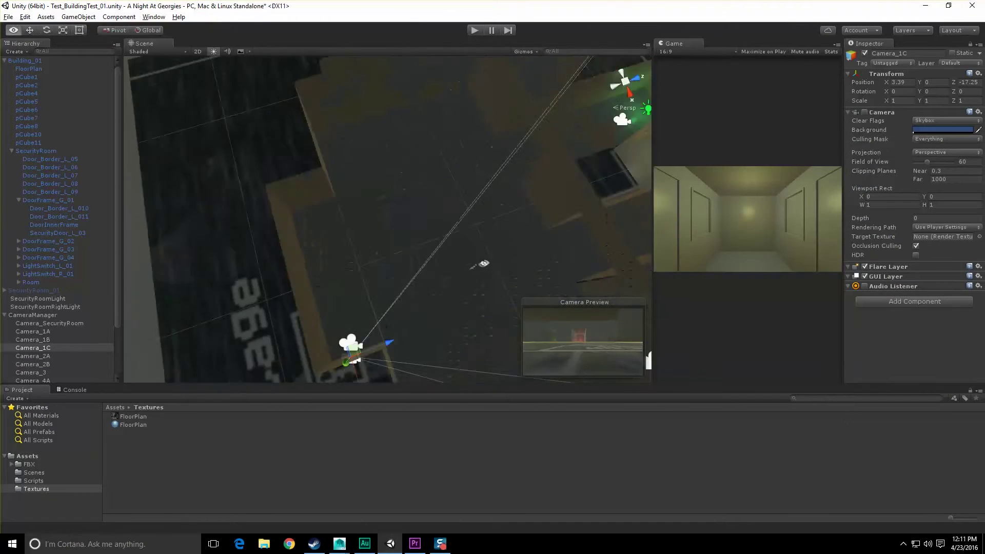
drag(333, 260, 376, 249)
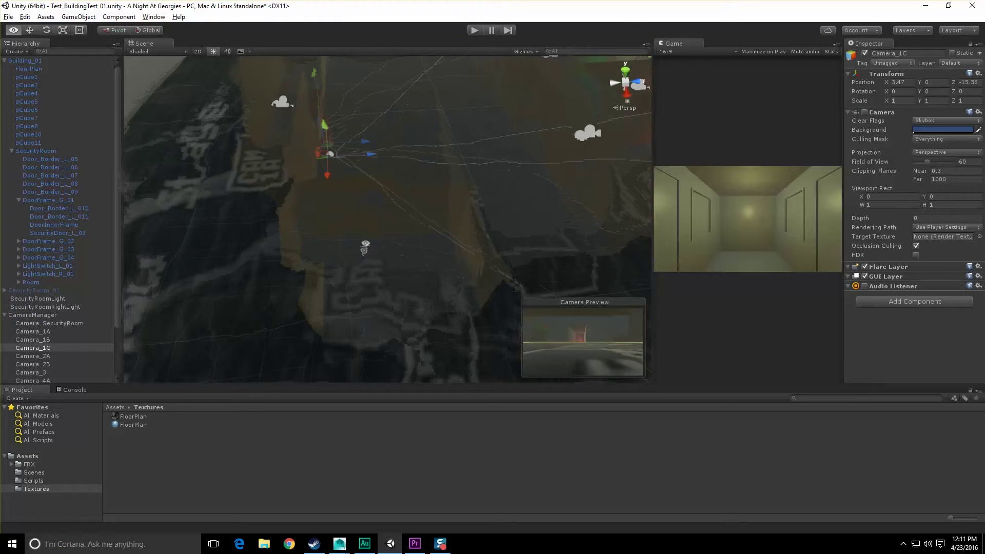
alt+drag(365, 244, 363, 250)
drag(313, 72, 302, 23)
alt+drag(361, 109, 350, 279)
scroll(385, 218, down, 5)
scroll(349, 279, up, 3)
alt+drag(395, 205, 388, 228)
Tilt Camera_1C down to about 32° around X and turn it around its vertical axis toward the dining area.
right_drag(388, 229, 385, 179)
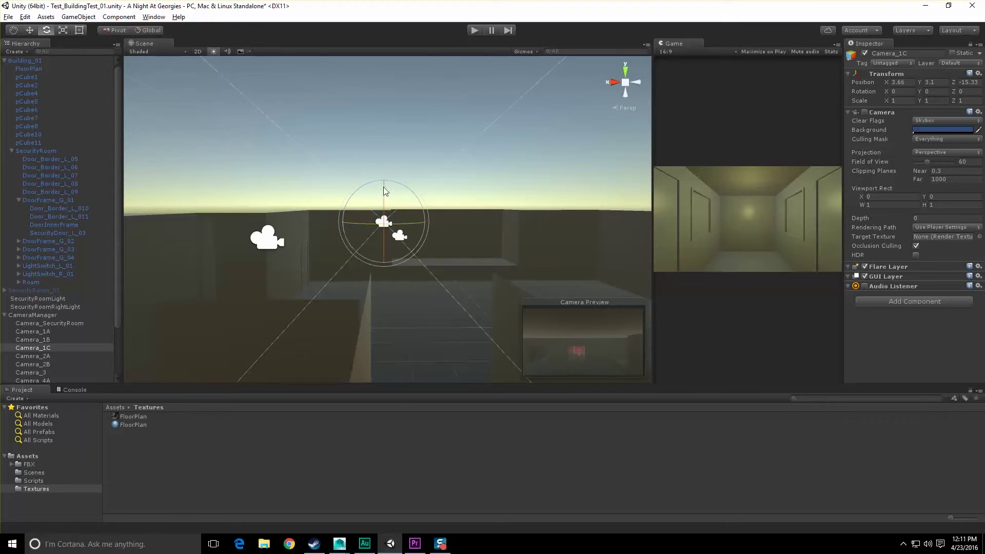
drag(386, 191, 386, 215)
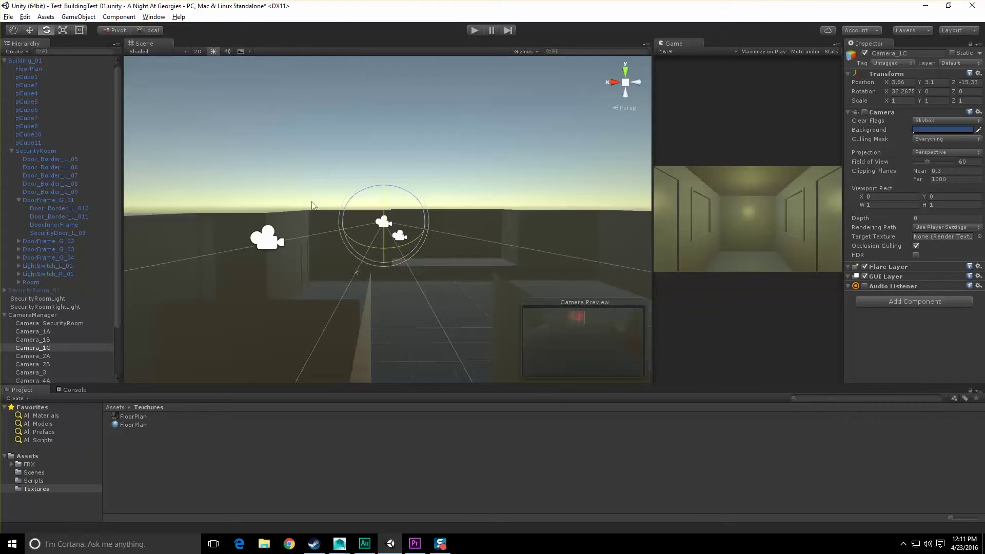
drag(364, 247, 377, 250)
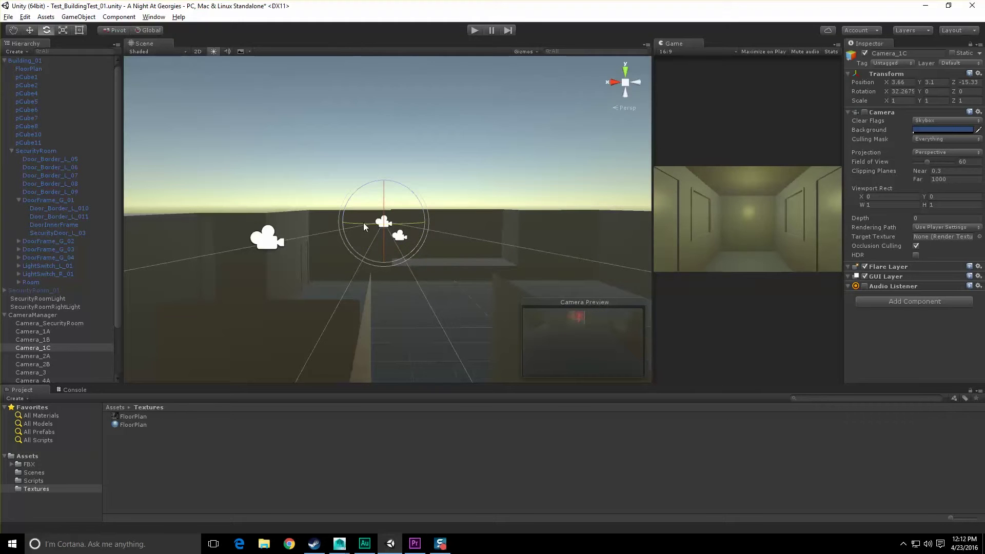
drag(366, 227, 403, 201)
Deselect Camera_1C and save the scene.
right_drag(612, 316, 463, 206)
click(467, 174)
click(472, 170)
key(ctrl+s)
Select Camera_3 outside the building and move it into the restroom area at about X -8.2, Y 1.69, Z -12.48.
alt+drag(463, 206, 432, 283)
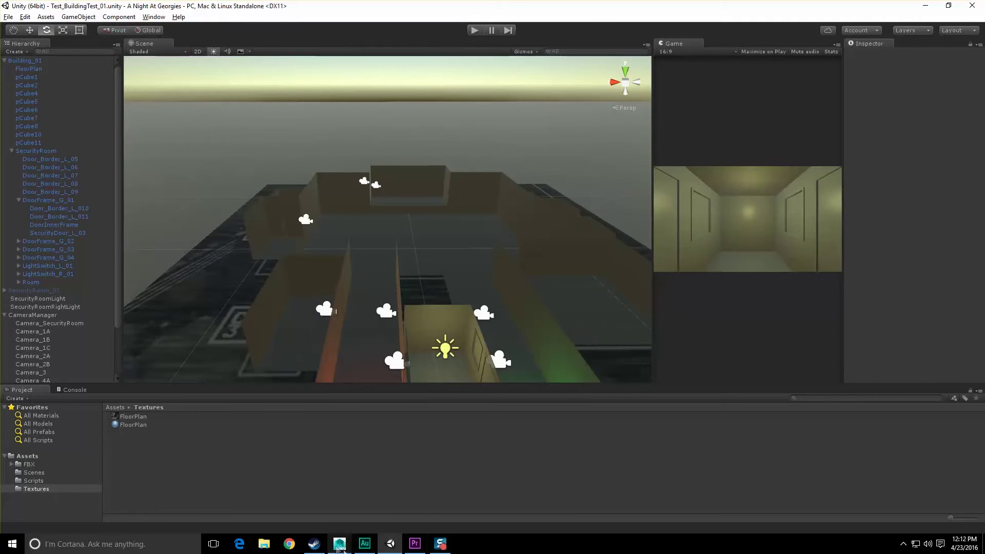
scroll(401, 326, down, 3)
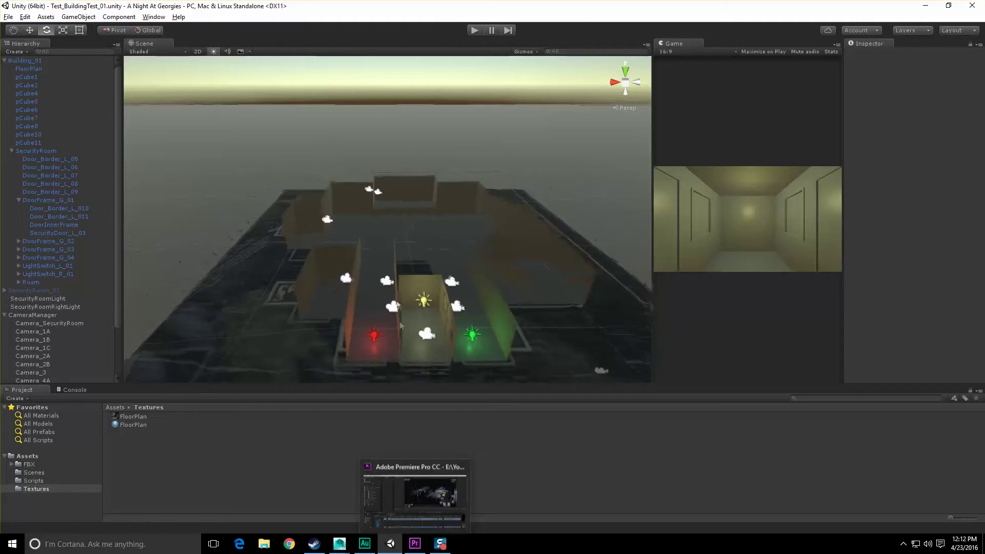
alt+drag(401, 325, 521, 309)
click(455, 272)
key(w)
alt+drag(489, 237, 486, 240)
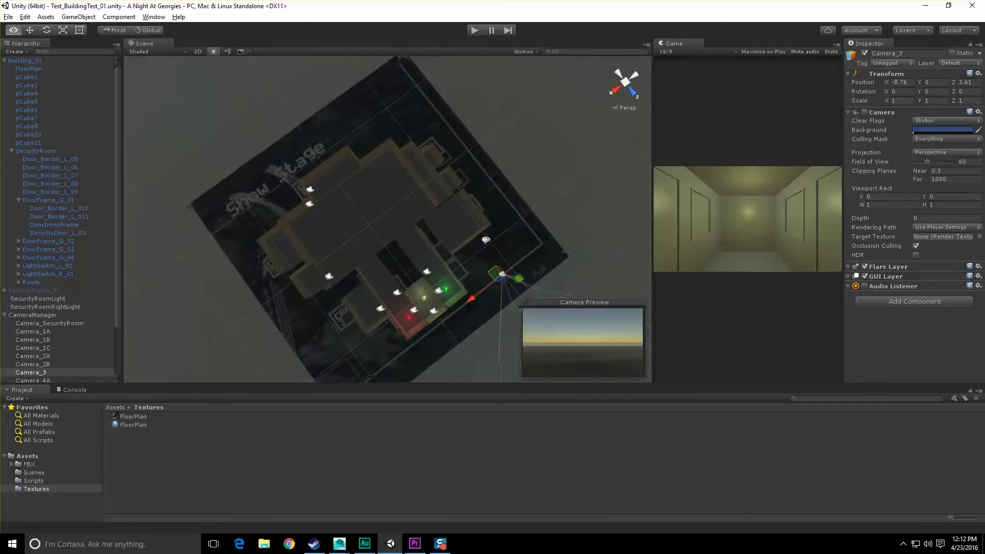
alt+middle_drag(486, 239, 451, 266)
drag(460, 301, 459, 207)
key(f)
scroll(469, 207, up, 5)
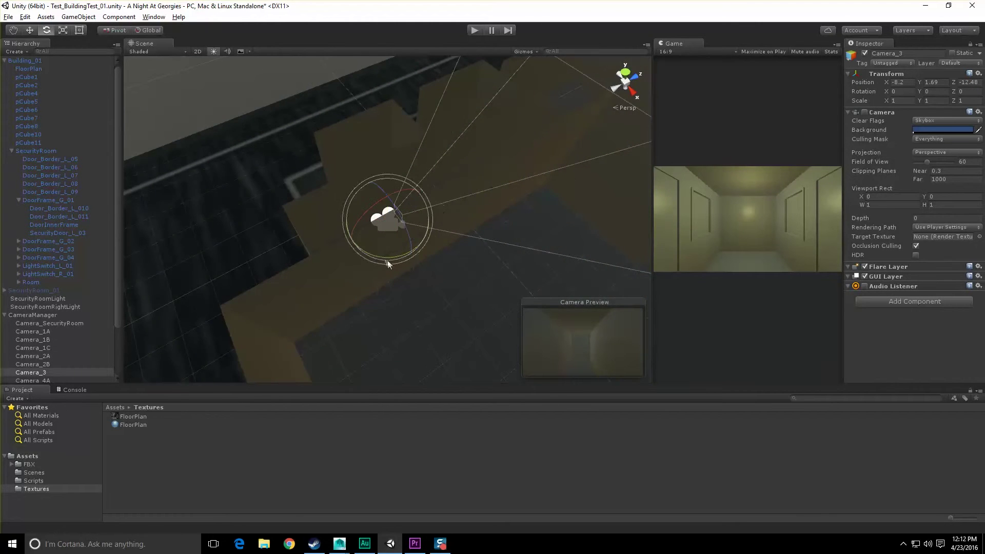
Rotate Camera_3 to about 17° around X and -37° around Y, and shift it to about X -7.67, Z -12.34.
drag(388, 264, 395, 181)
key(w)
alt+drag(349, 221, 500, 123)
drag(397, 213, 423, 188)
alt+drag(552, 97, 444, 191)
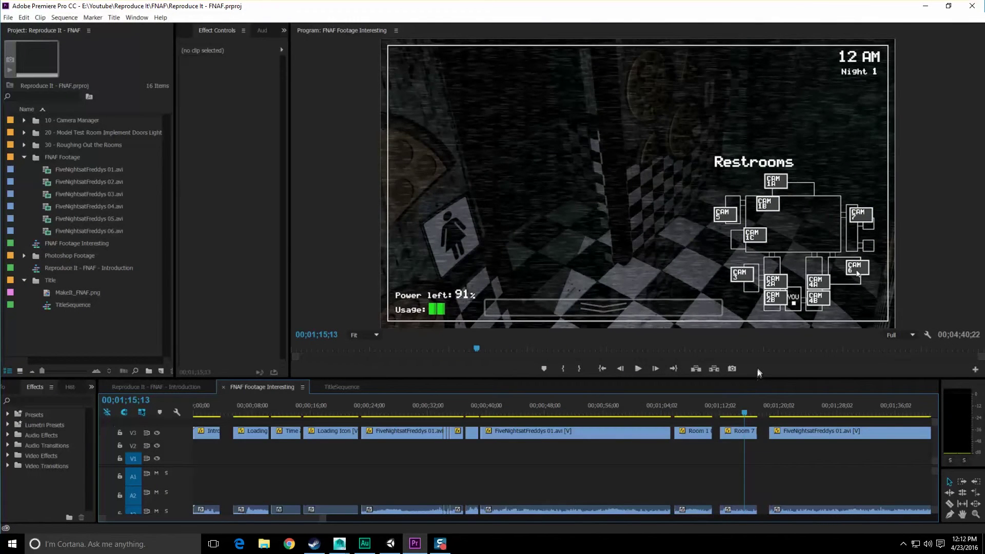
Scrub the Restrooms footage in Premiere Pro to 00;01;13;04, and in Unity tilt Camera_3 to about 20.8° around X to match.
click(727, 409)
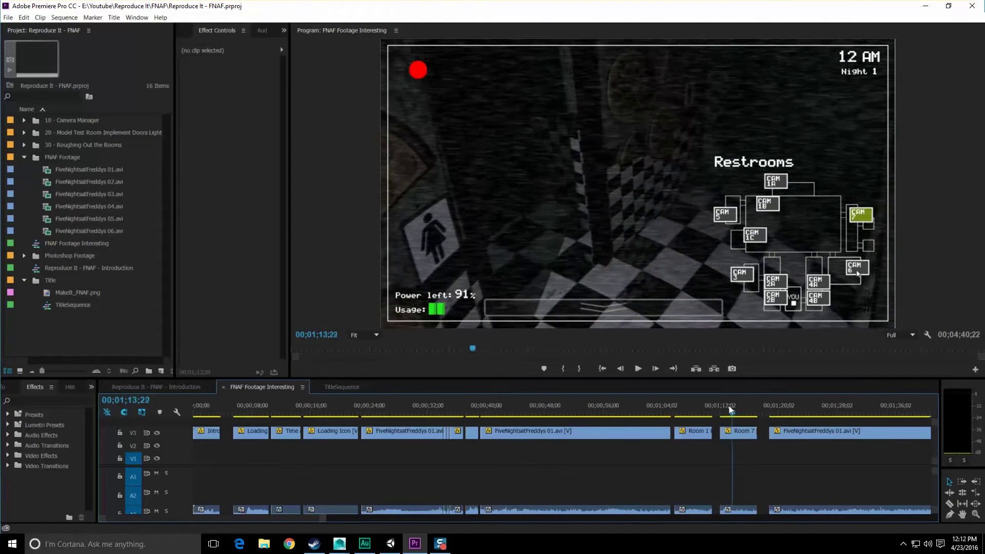
drag(727, 405, 722, 404)
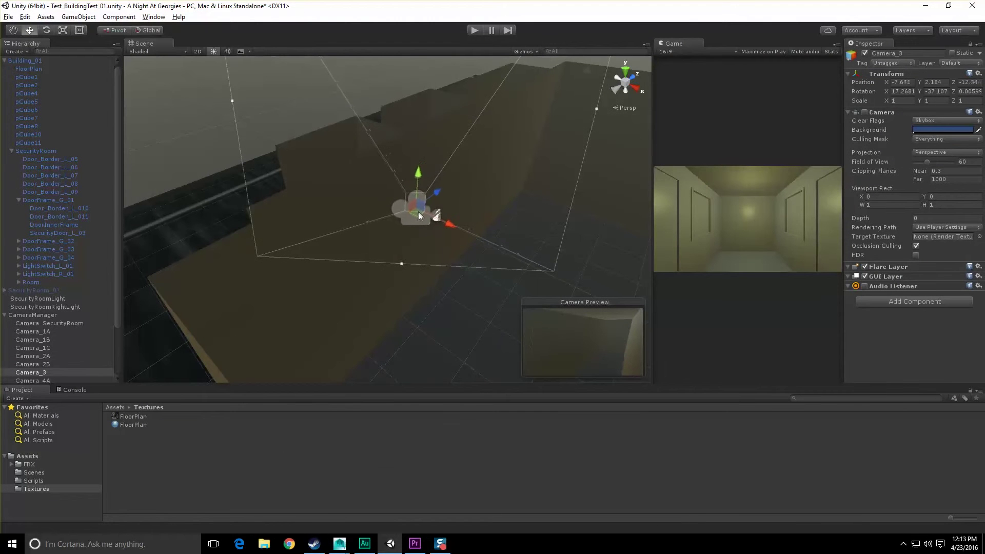
key(e)
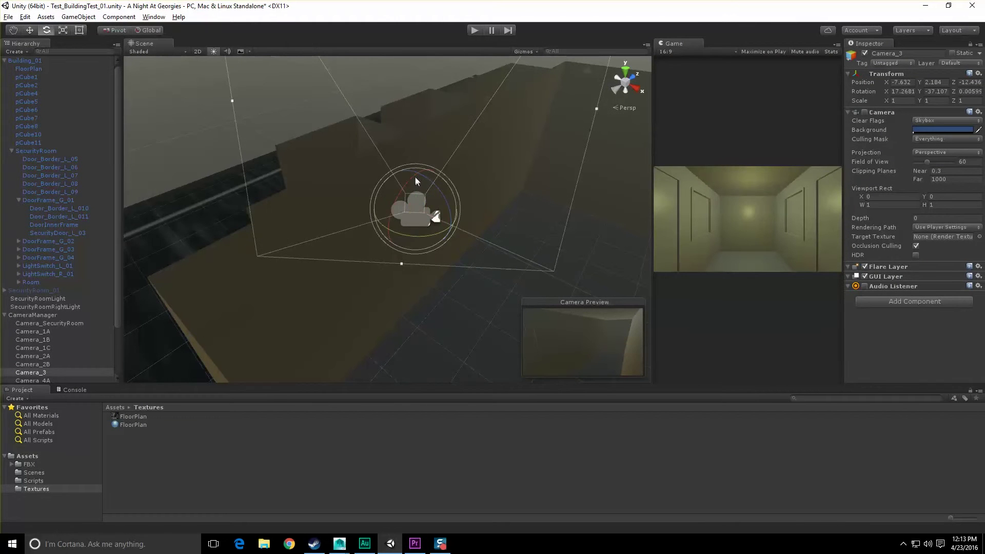
drag(414, 176, 430, 179)
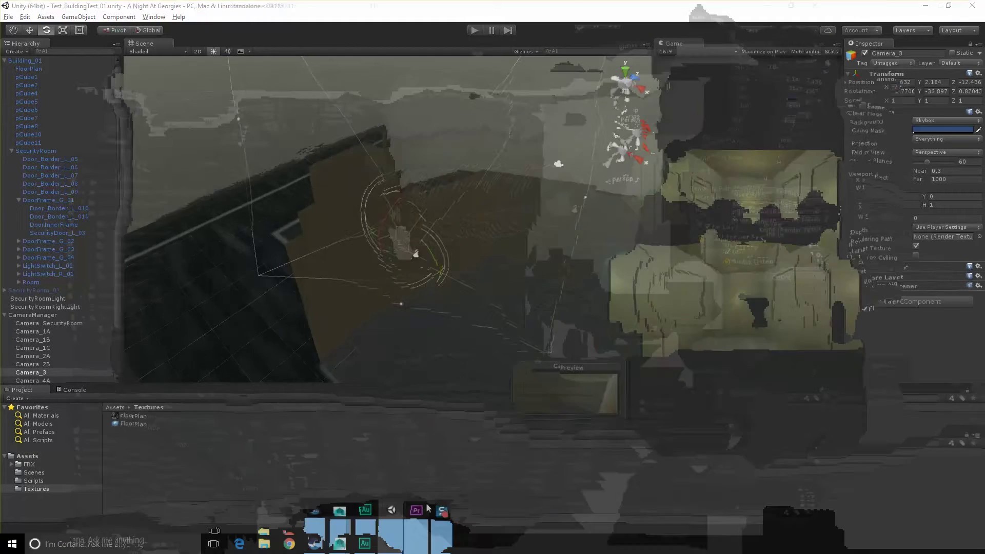
click(424, 539)
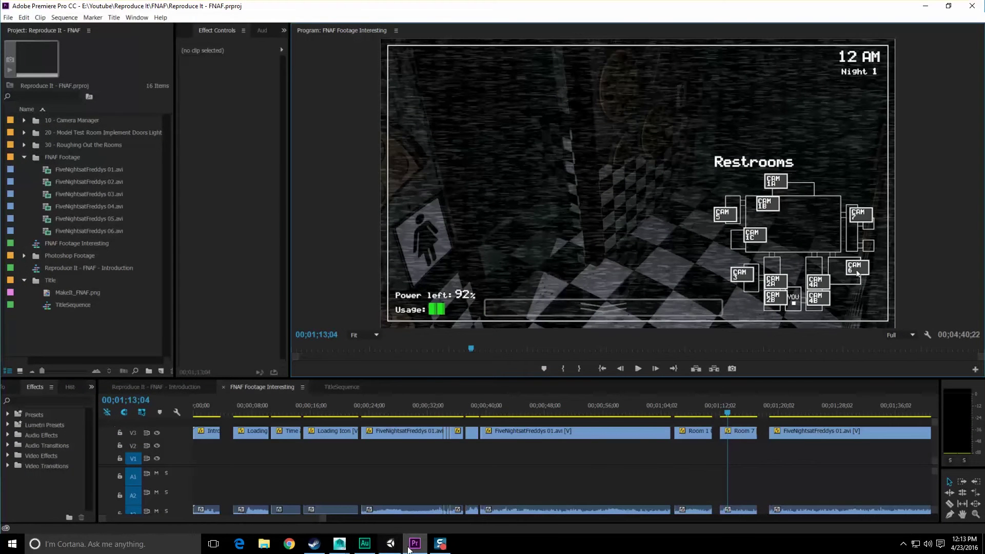
click(409, 545)
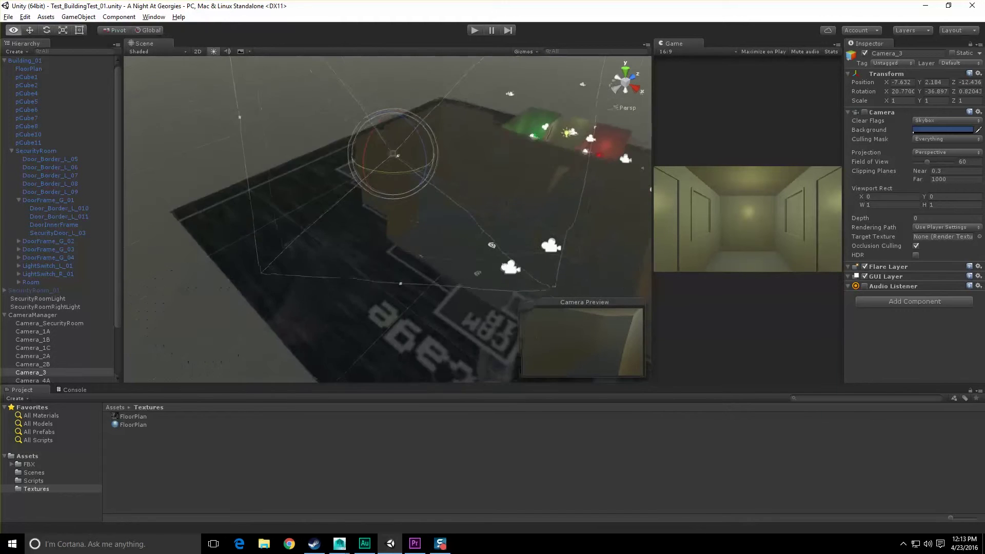
Select Camera_5 outside the building and move it into the room beside the green-lit hallway, at about X -6.32, Z -5.39.
alt+drag(492, 245, 336, 310)
middle_drag(336, 310, 421, 235)
alt+drag(422, 235, 356, 268)
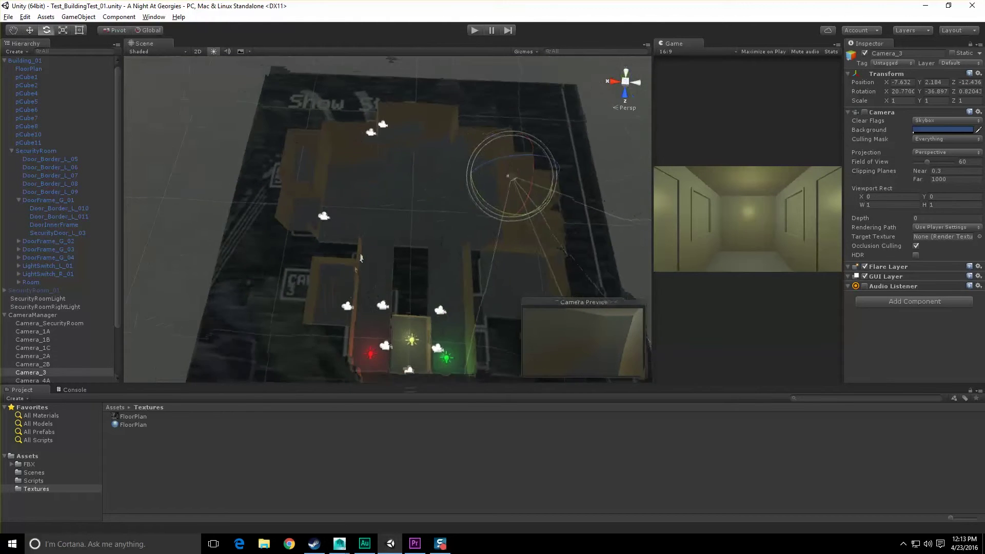
scroll(361, 259, down, 3)
alt+drag(325, 215, 338, 237)
click(339, 237)
middle_drag(387, 317, 406, 149)
scroll(420, 216, down, 7)
click(500, 270)
scroll(492, 289, down, 3)
middle_drag(477, 303, 463, 231)
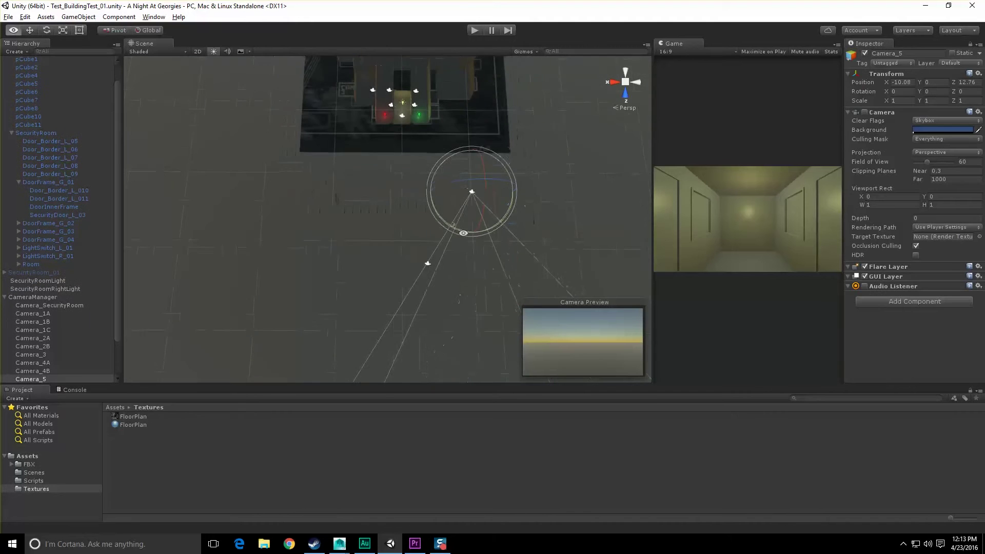
alt+drag(463, 233, 404, 250)
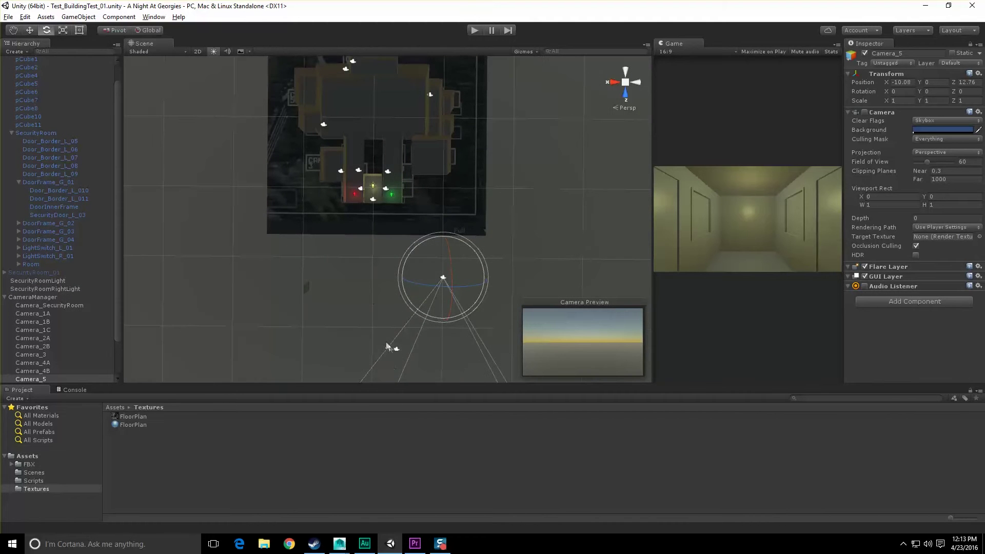
drag(445, 285, 425, 146)
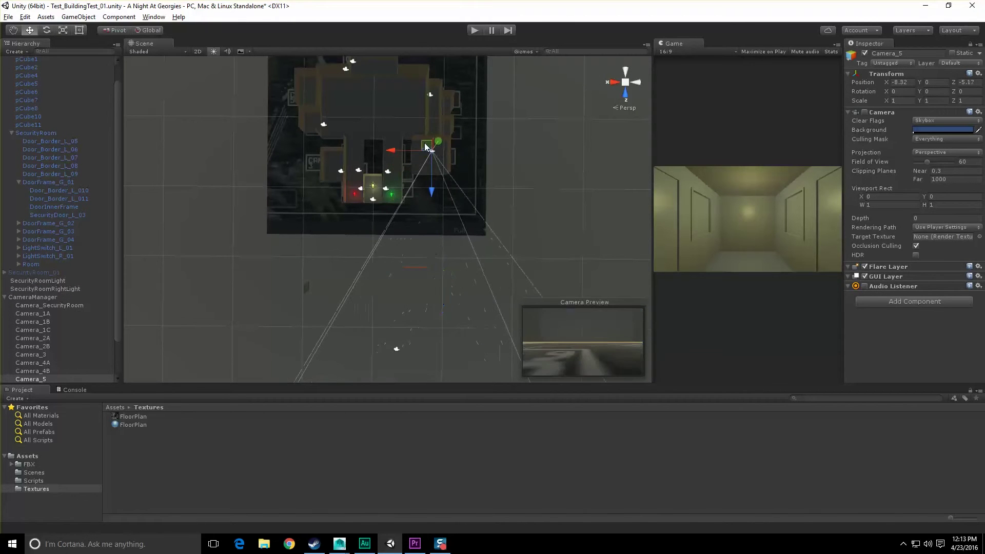
Check the Premiere Pro footage, and in Unity move Camera_1B to the dining area's outer corner at about X 8.41, Z -15.13.
click(412, 549)
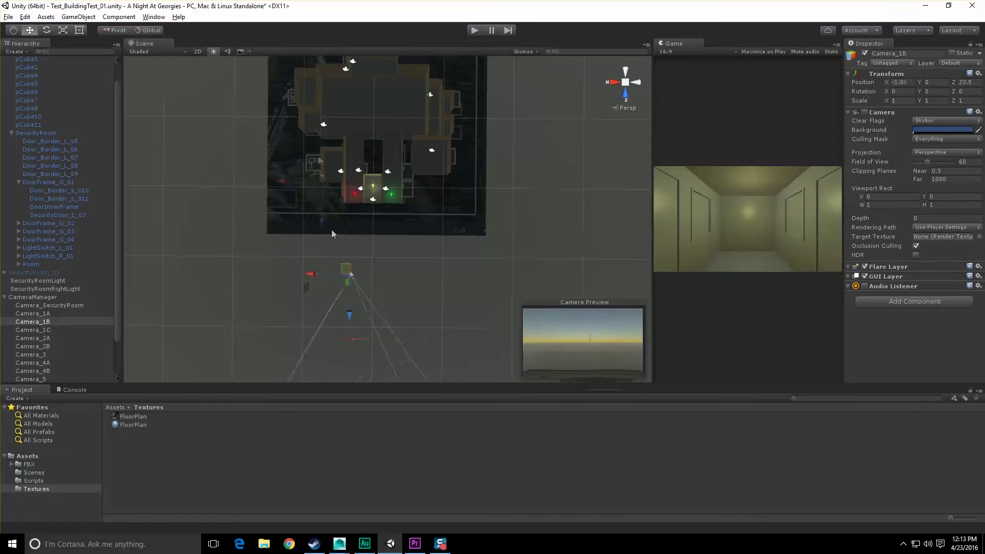
drag(352, 275, 313, 79)
scroll(414, 132, up, 5)
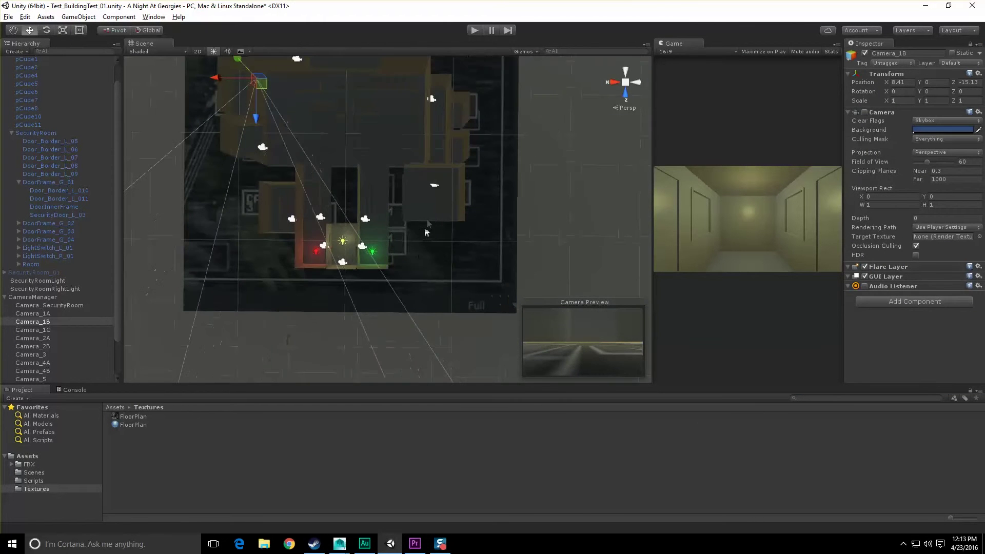
Frame Camera_5 in its room, examine the E. Hall Corner footage at 00;01;27;13 in Premiere Pro, and return to Unity.
click(435, 186)
key(f)
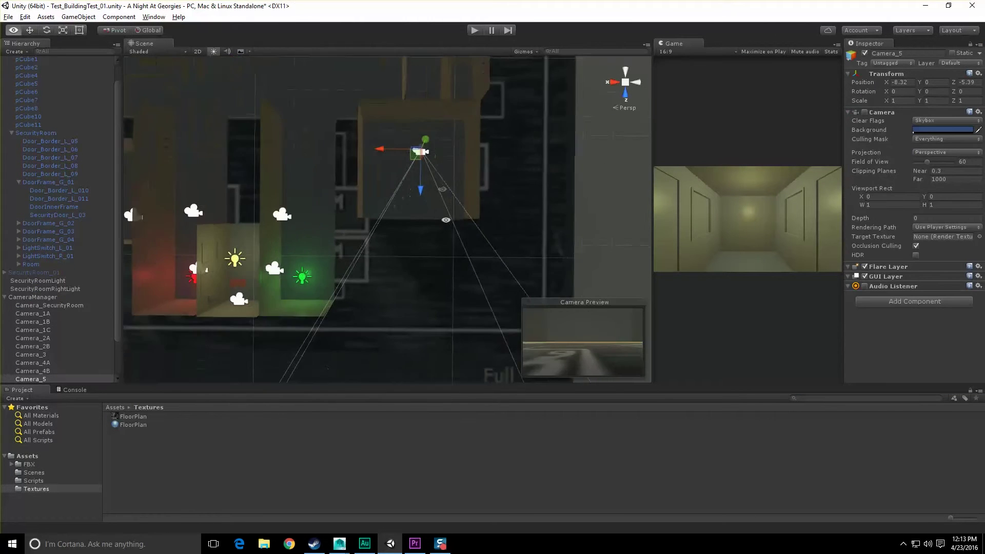
alt+drag(434, 333, 444, 255)
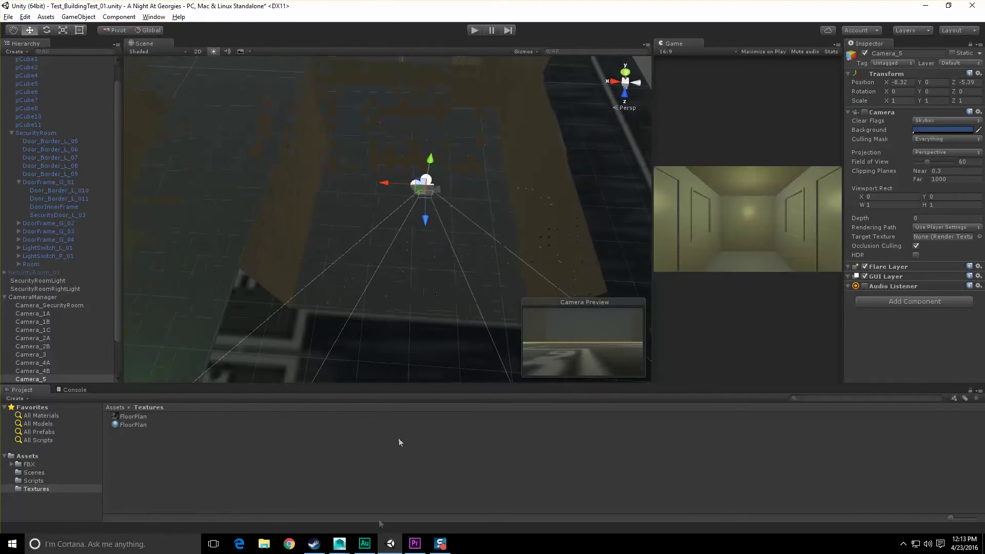
click(419, 546)
click(415, 544)
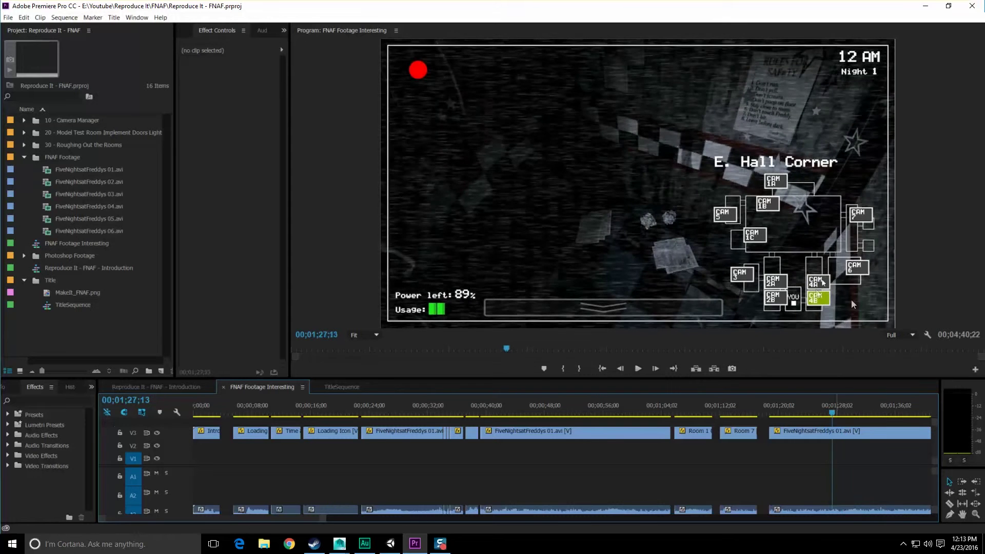
click(933, 6)
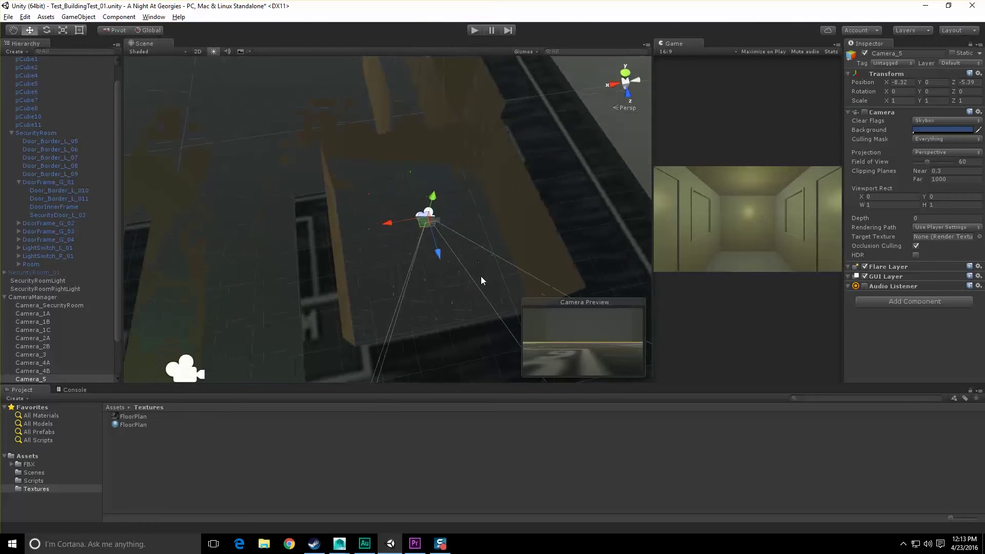
Move Camera_5 to about X -10.13, Y 2.01, Z -5.09 and rotate it to about 20° X, 84° Y, -2° Z.
drag(432, 255, 459, 220)
key(w)
drag(508, 182, 520, 163)
mouse_move(514, 210)
alt+mouse_down()
mouse_move(507, 198)
mouse_move(521, 219)
alt+mouse_up()
drag(470, 194, 468, 173)
middle_drag(463, 154, 475, 246)
alt+drag(475, 246, 452, 202)
key(e)
Select Camera_1B in the dining area's corner and raise it to about Y 2.04.
scroll(475, 226, down, 3)
middle_drag(475, 227, 646, 360)
scroll(641, 169, up, 6)
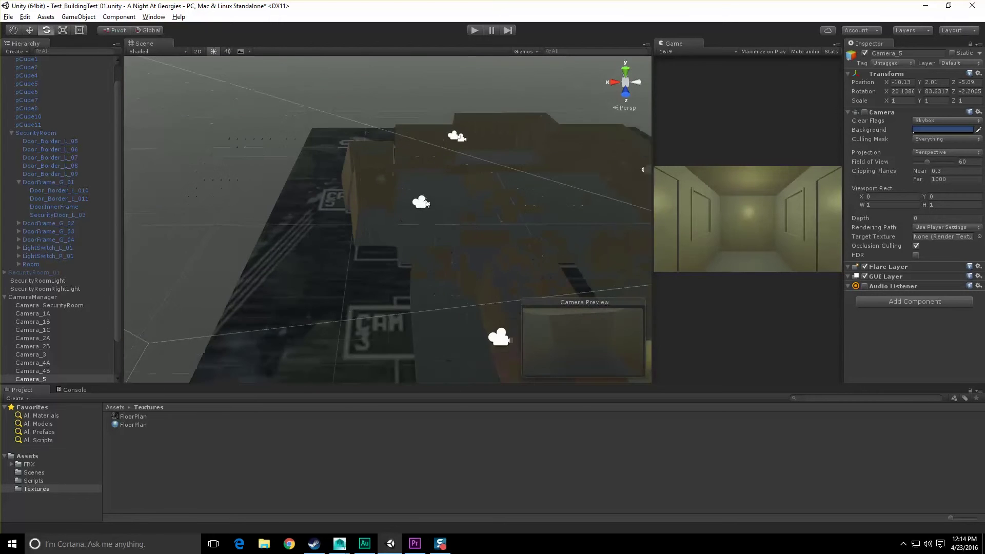
click(513, 169)
alt+drag(410, 118, 380, 210)
click(380, 207)
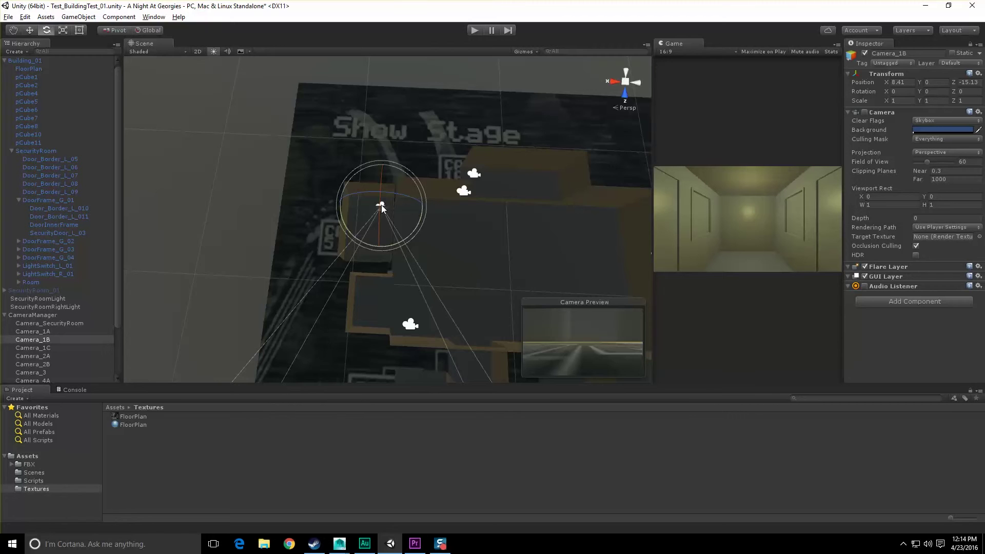
key(f)
key(w)
alt+drag(410, 285, 419, 211)
mouse_move(389, 194)
mouse_down()
mouse_move(389, 165)
mouse_move(390, 174)
mouse_up()
Check the reference footage in Premiere Pro, and in Unity shift Camera_1B to about X 9.66, Z -12.16.
click(415, 544)
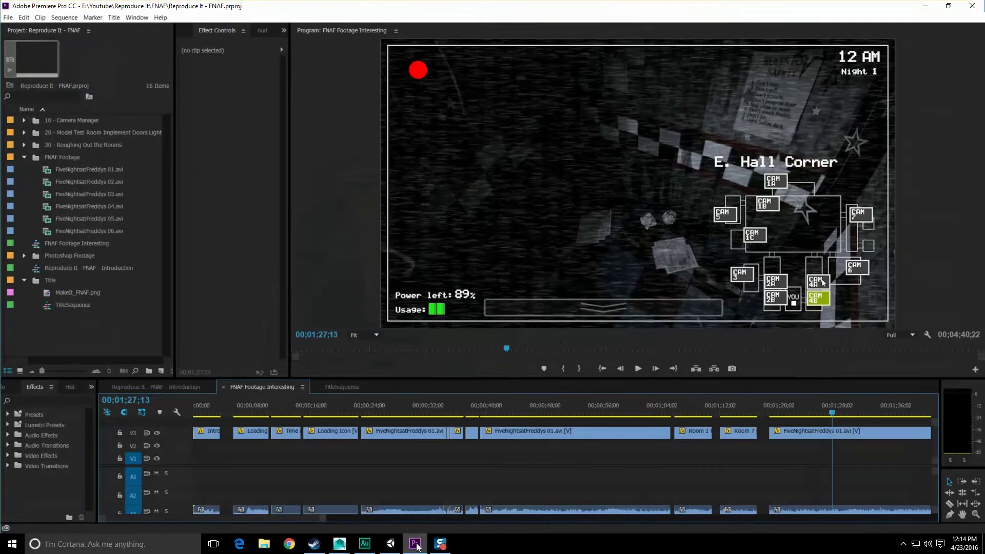
click(416, 545)
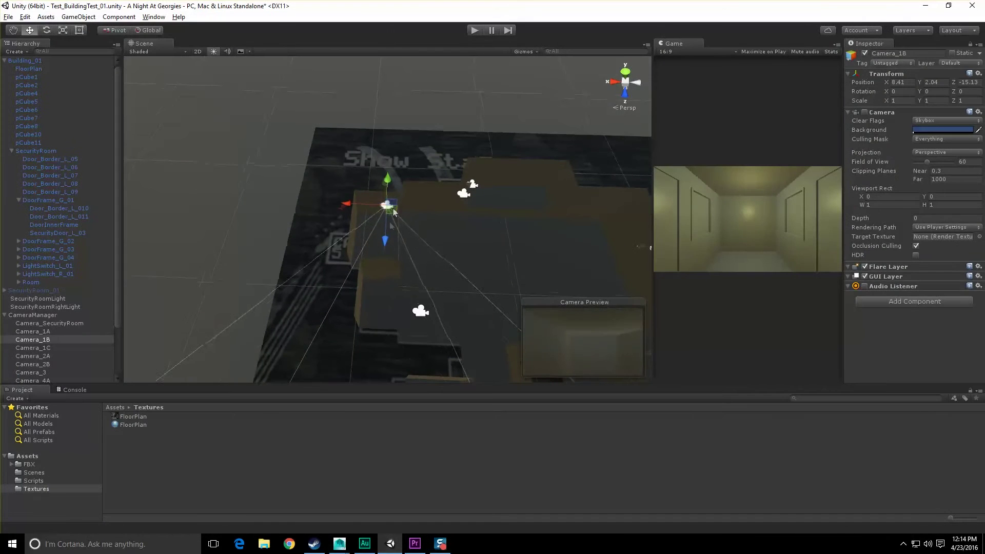
drag(394, 211, 373, 249)
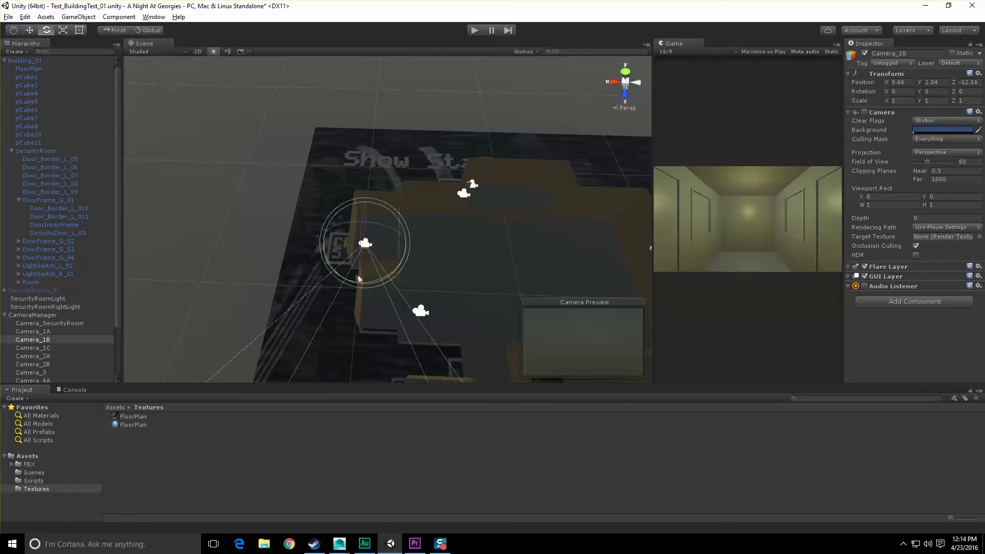
Rotate Camera_1B to about 19° X, -165° Y, and examine the Backstage footage at 00;00;58;20 in Premiere Pro before returning to Unity.
drag(351, 281, 379, 283)
drag(355, 250, 365, 220)
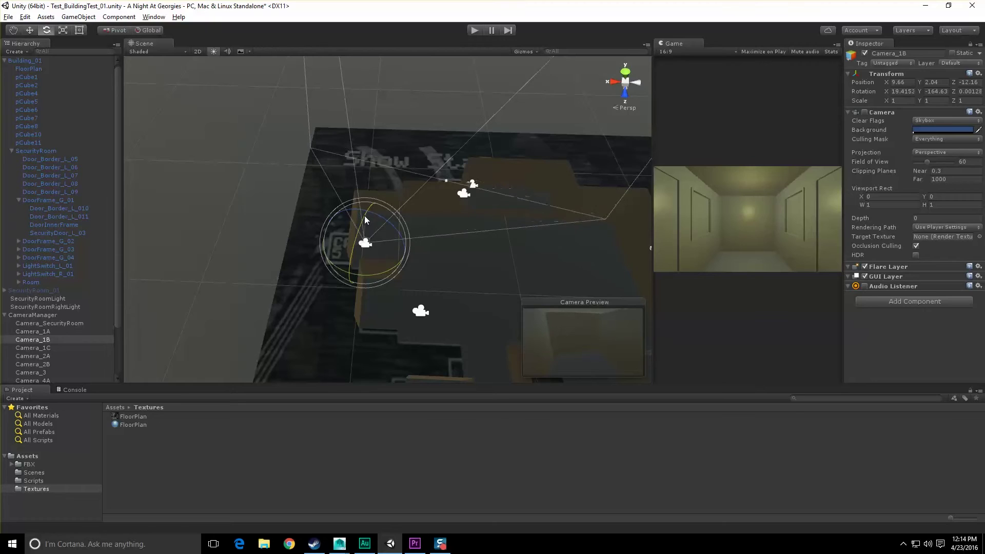
click(415, 543)
drag(821, 414, 634, 413)
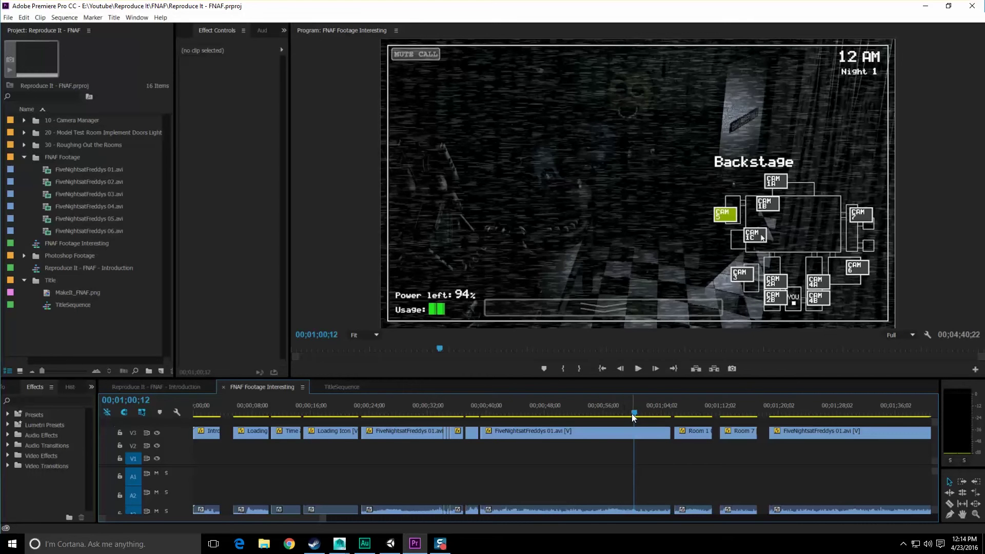
mouse_move(634, 417)
mouse_down()
mouse_move(610, 411)
mouse_move(628, 410)
mouse_move(622, 405)
mouse_up()
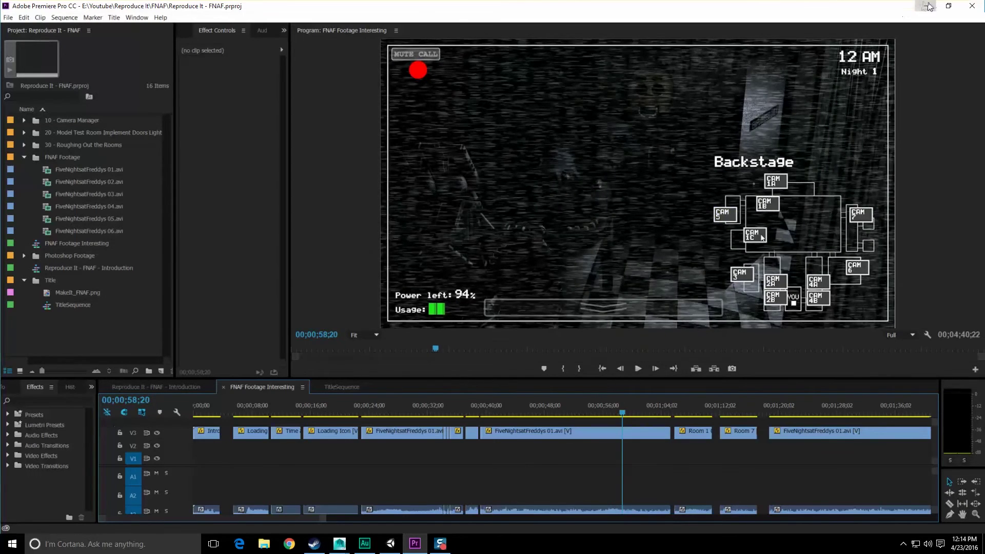
click(928, 6)
Recheck the Backstage footage in Premiere Pro, and in Unity tilt Camera_1B to about 25° X, 3° Z and shift it to X 9.29, Z -11.9.
right_drag(437, 260, 447, 230)
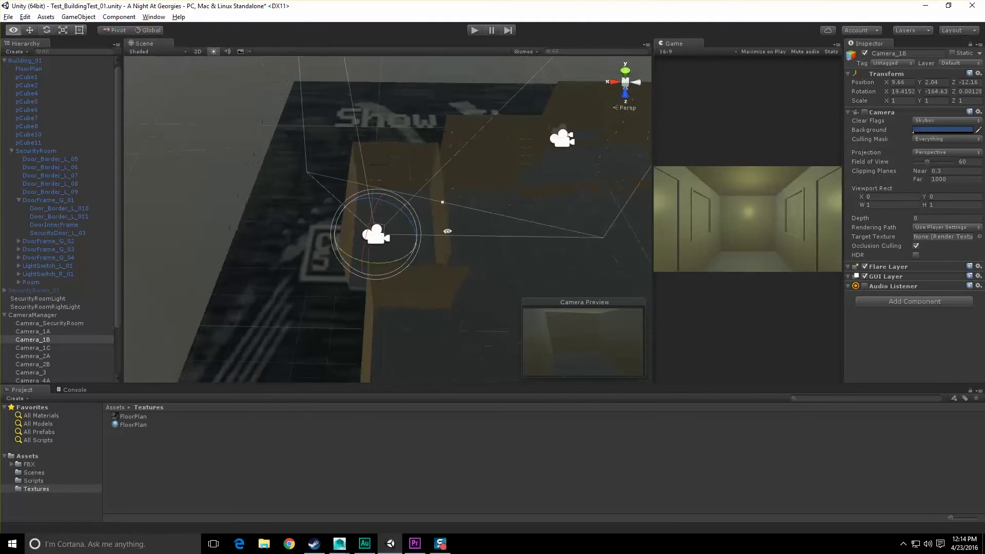
click(410, 548)
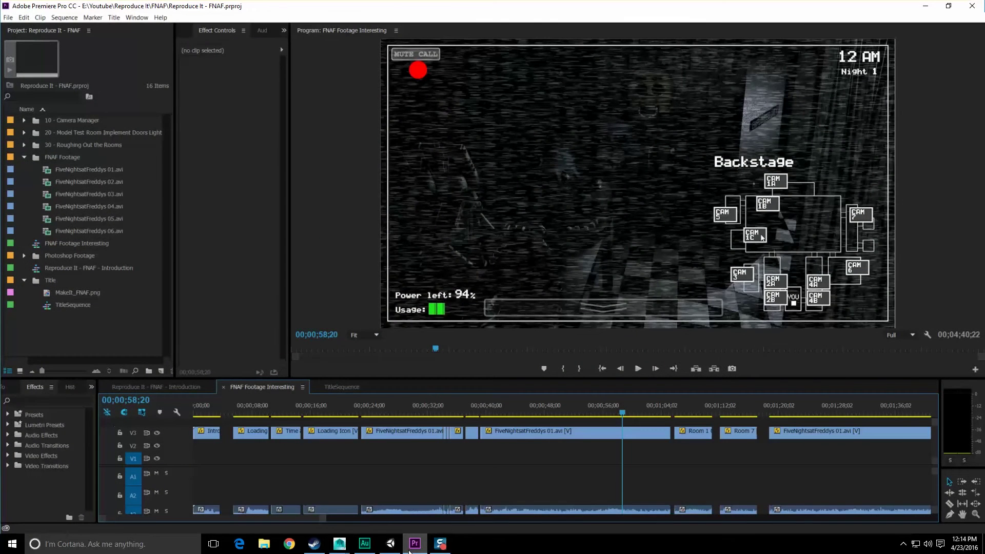
click(409, 548)
drag(369, 234, 396, 206)
alt+drag(377, 258, 418, 318)
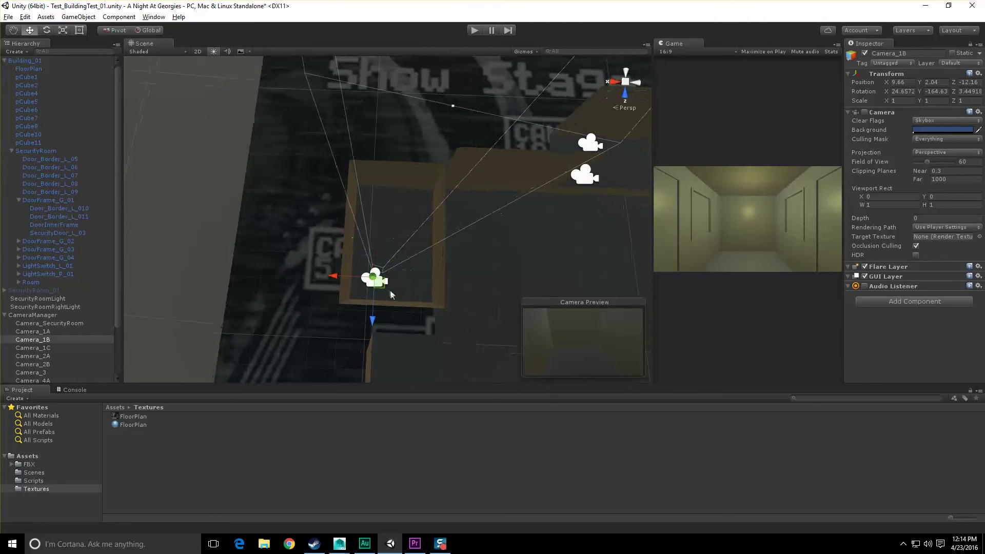
drag(381, 284, 394, 295)
Turn Camera_1B further into its room, to a Y rotation of about -154°, checking its preview from several angles.
alt+drag(431, 323, 438, 257)
alt+drag(343, 227, 421, 202)
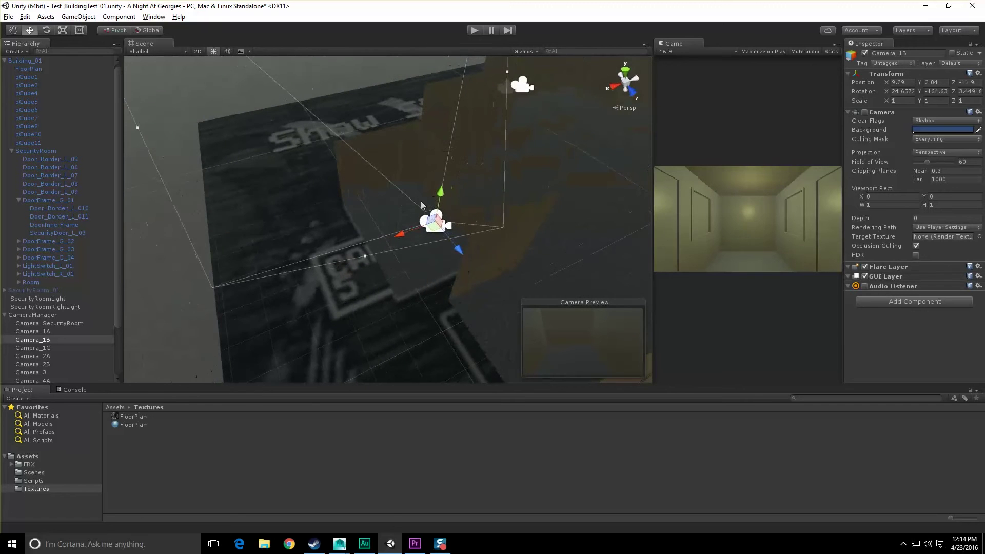
key(e)
drag(446, 255, 429, 253)
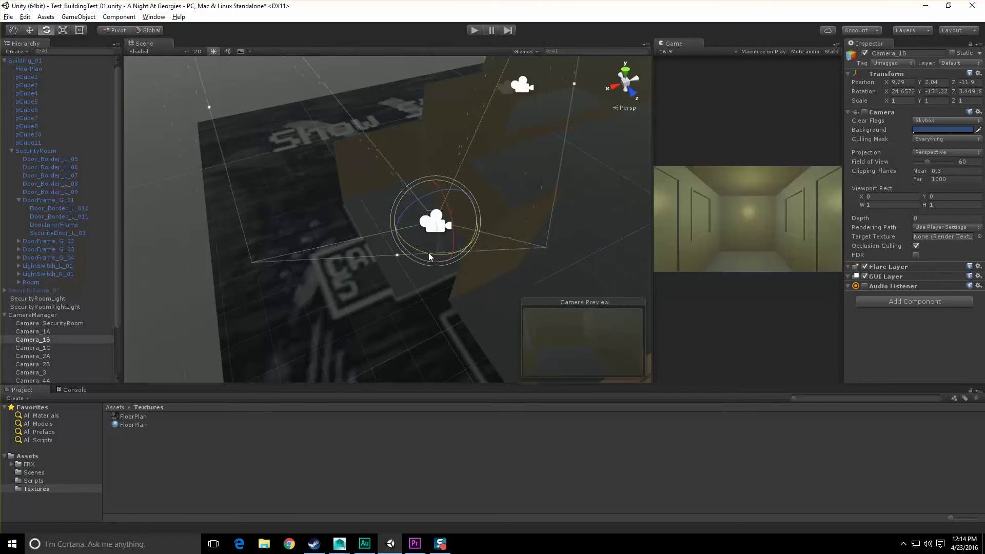
alt+drag(464, 282, 429, 248)
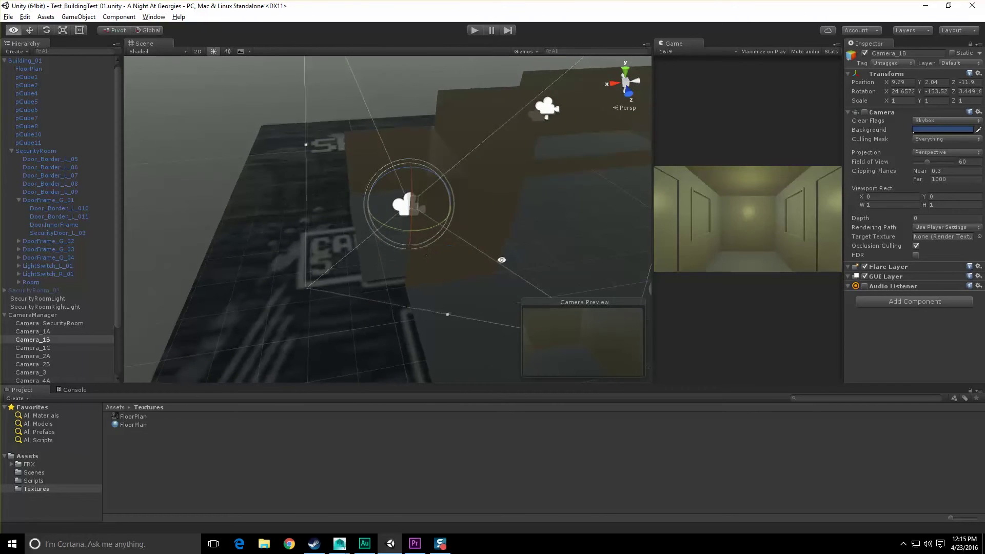
alt+drag(502, 259, 438, 259)
drag(369, 194, 371, 188)
Shift the selection from Camera_1B to the ground plane and save the scene.
scroll(503, 251, down, 5)
click(506, 122)
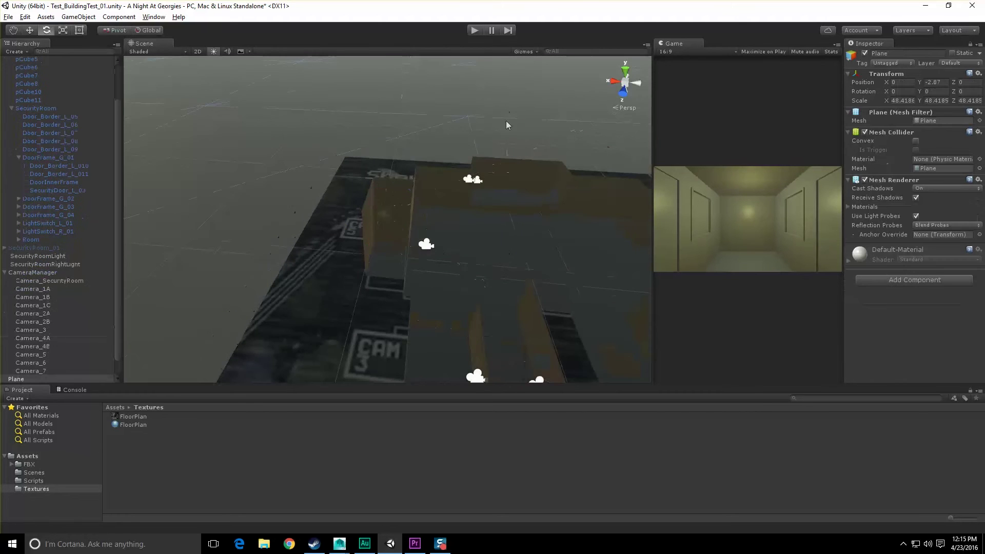
key(ctrl+s)
Frame the security room area, start play mode and widen the Game view.
scroll(514, 244, down, 3)
middle_drag(514, 244, 421, 167)
alt+drag(426, 215, 444, 240)
scroll(443, 240, down, 2)
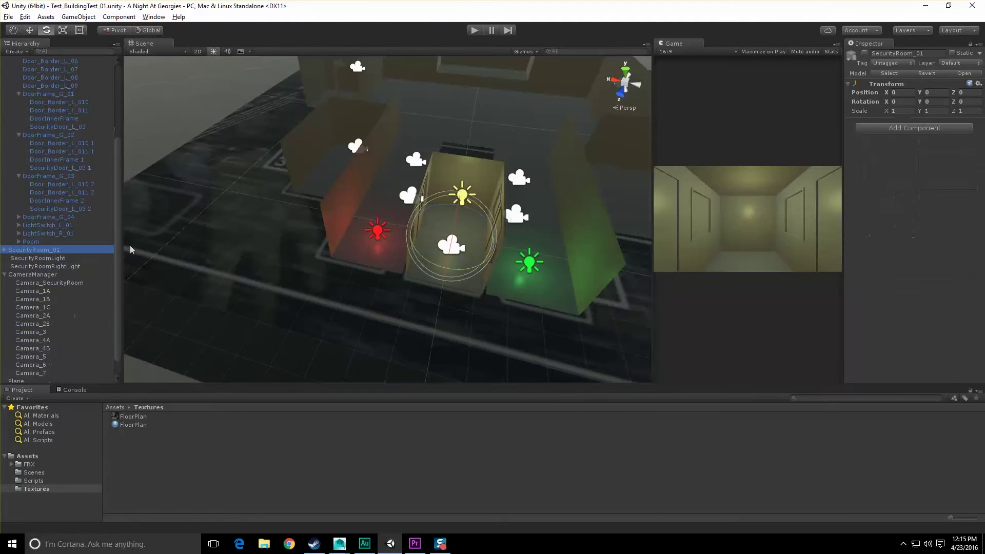
click(474, 31)
key(ctrl+p)
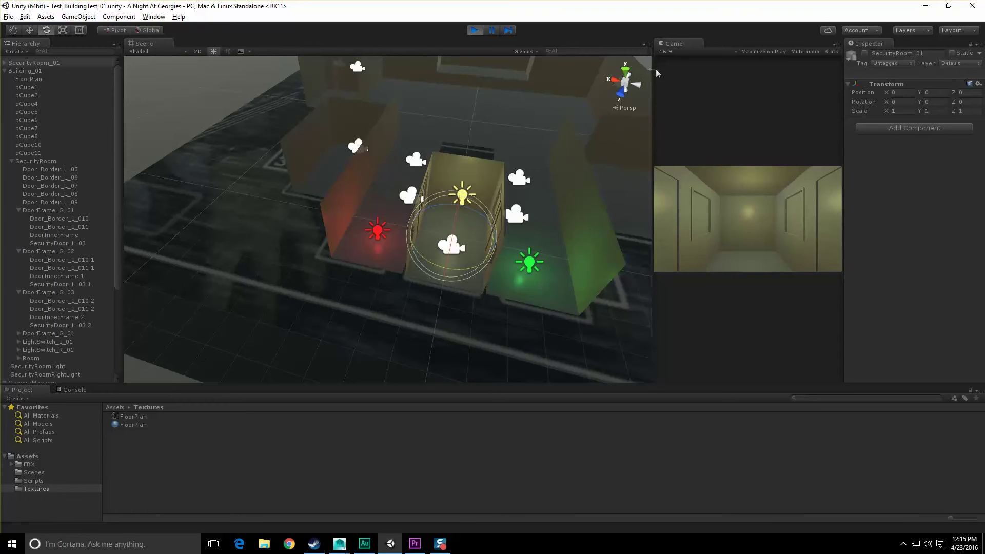
drag(653, 73, 634, 73)
Cycle through the security camera views in the running game to examine their framing, and stop play mode.
key(space)
key(space)
key(space)
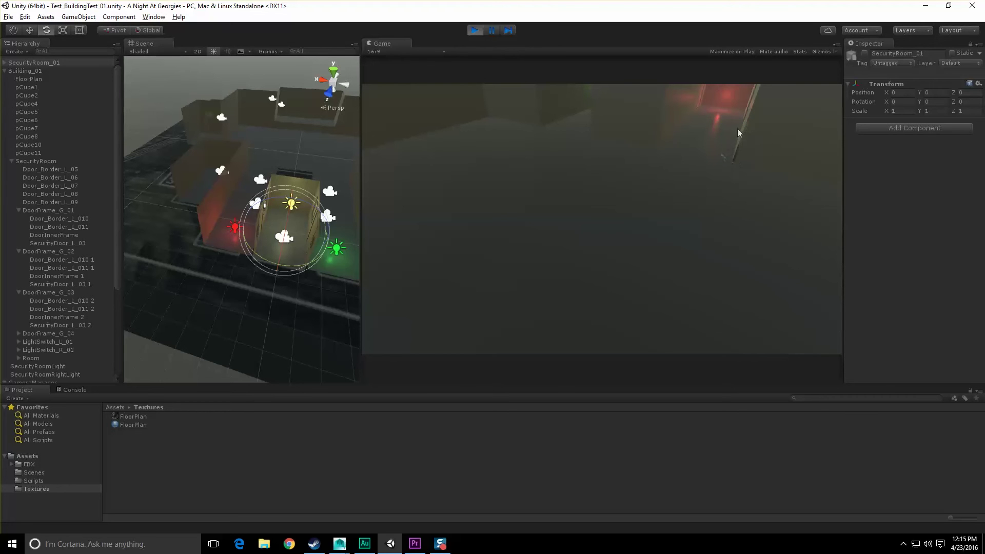
click(339, 544)
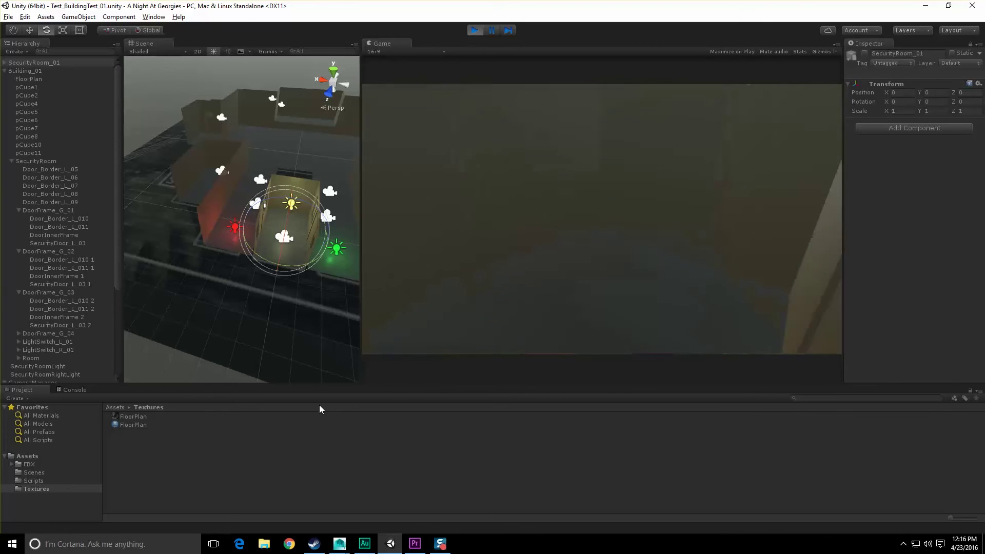
key(ctrl+p)
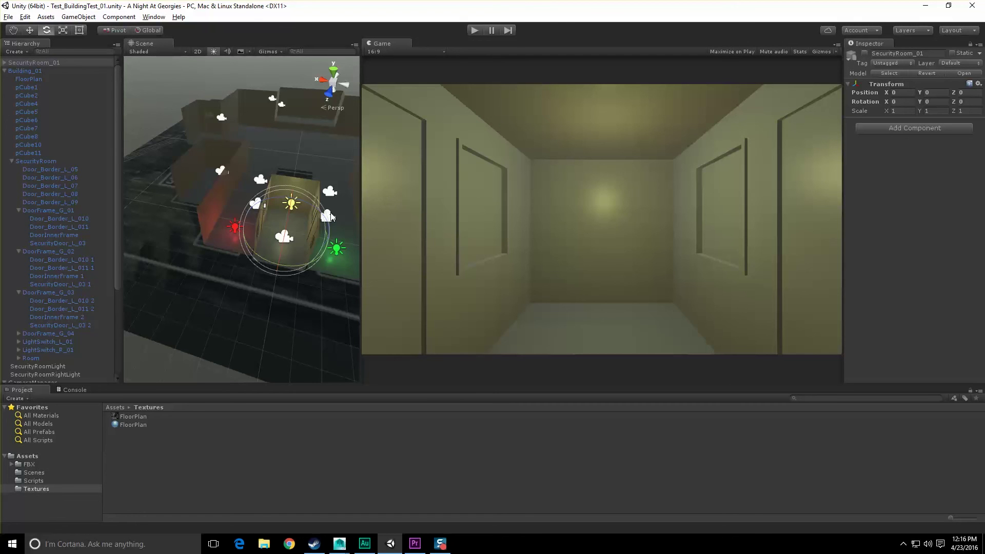